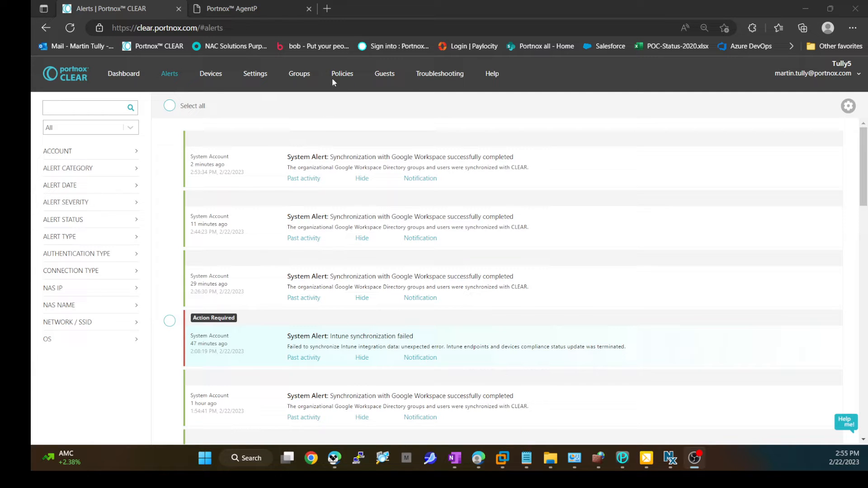
# Step: Review the AgentP download page's installers for each operating system, then return to the alerts tab
pyautogui.click(248, 10)
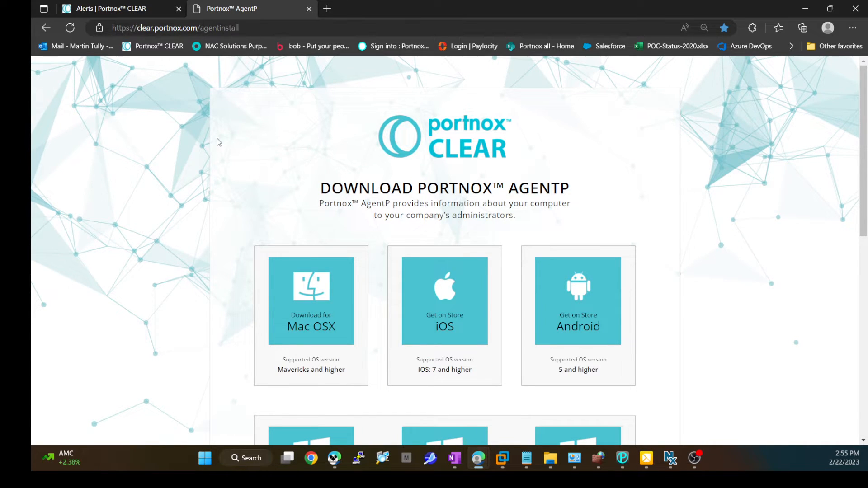
pyautogui.scroll(-3, 212, 164)
pyautogui.scroll(-3, 217, 209)
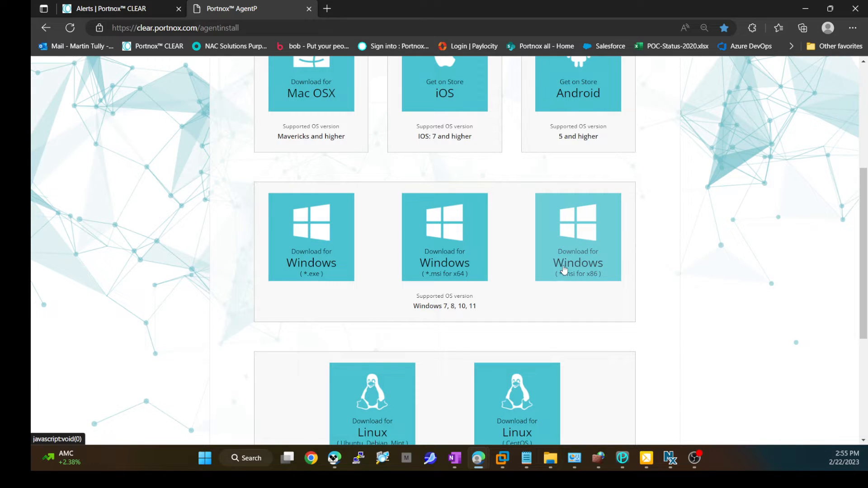
pyautogui.scroll(3, 504, 268)
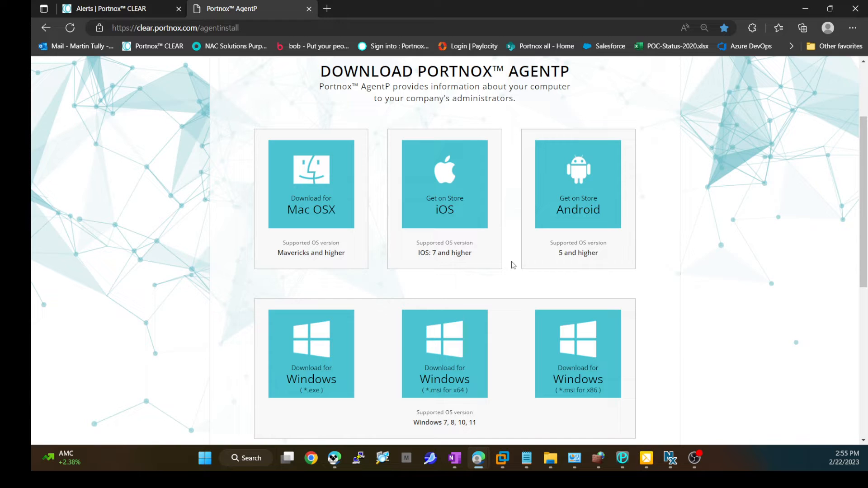
pyautogui.click(145, 10)
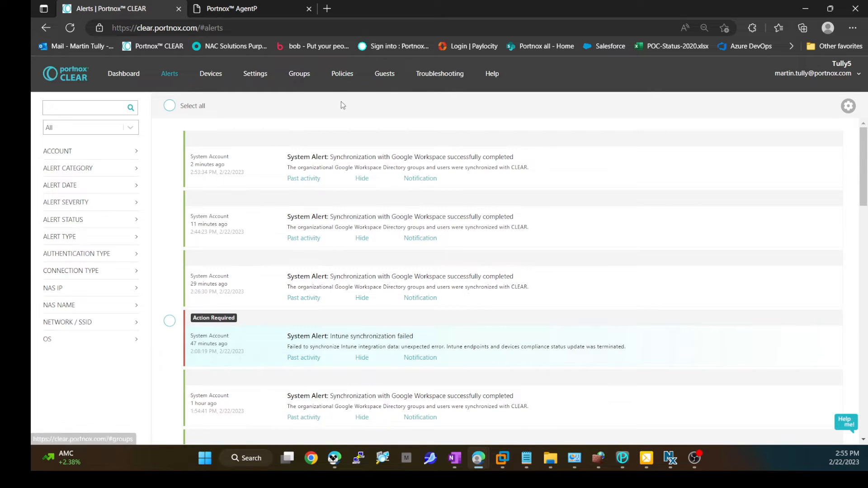
# Step: Open the VPN Agent risk assessment policy and show its AgentP attributes for Windows
pyautogui.click(347, 75)
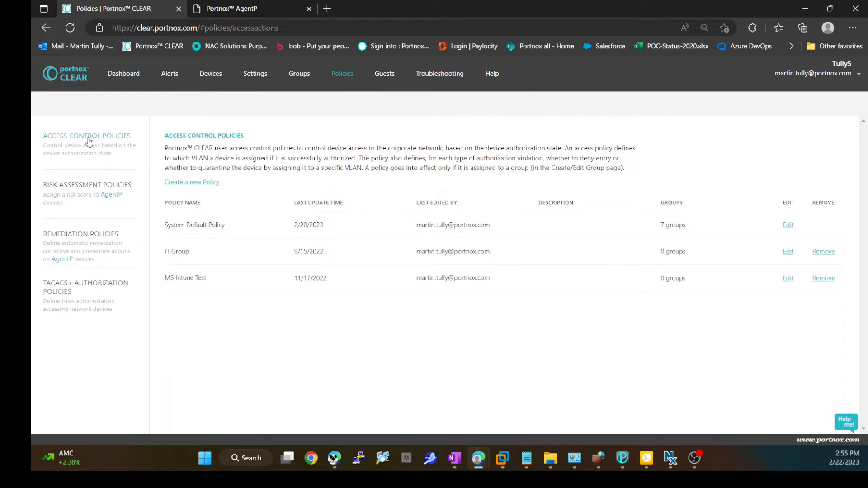
pyautogui.click(94, 187)
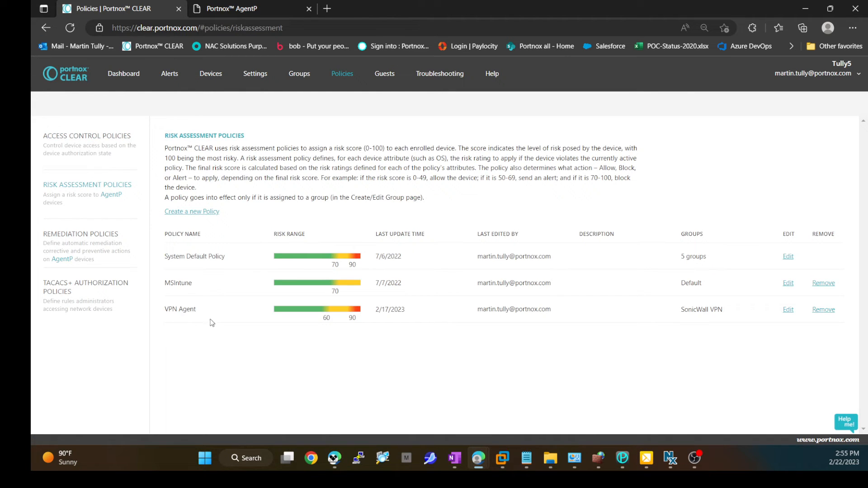
pyautogui.click(787, 309)
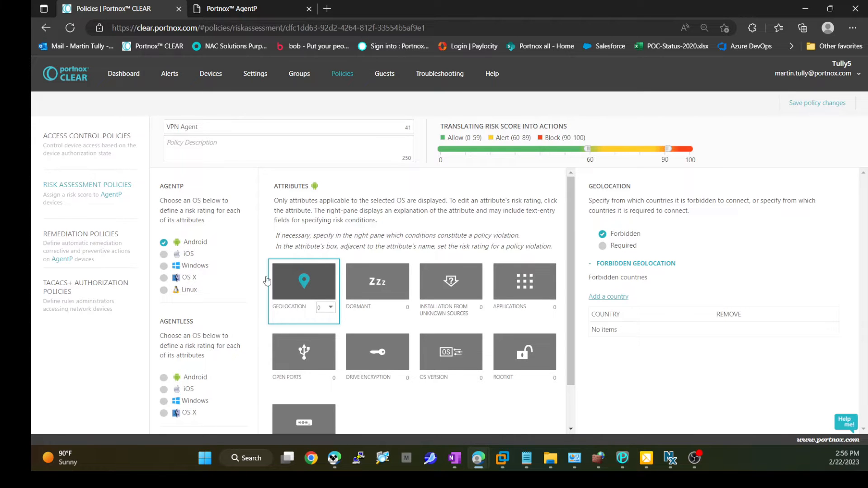
pyautogui.click(189, 269)
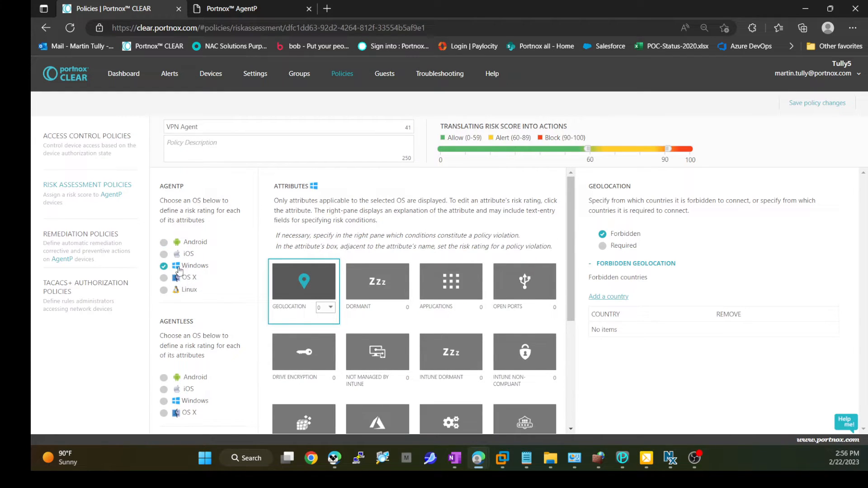
pyautogui.scroll(-2, 396, 316)
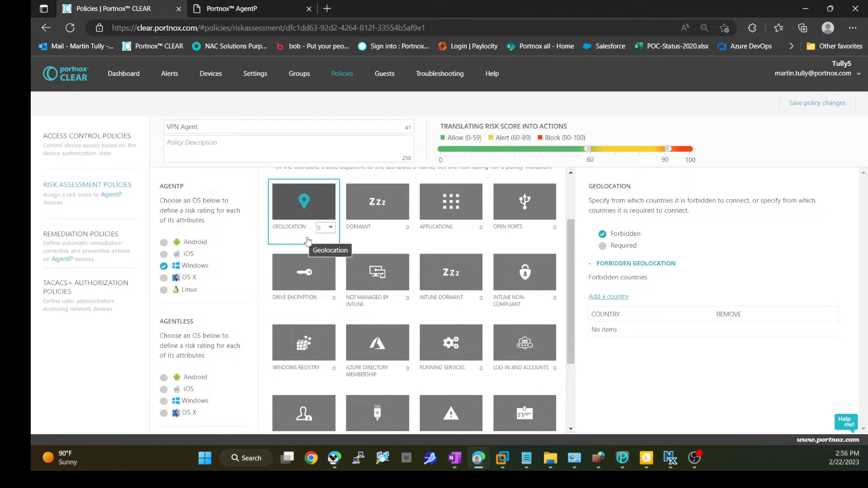
# Step: Inspect the Windows attributes such as Applications, Windows Registry, Peripheral Devices and Firewall, plus the risk score thresholds
pyautogui.click(424, 240)
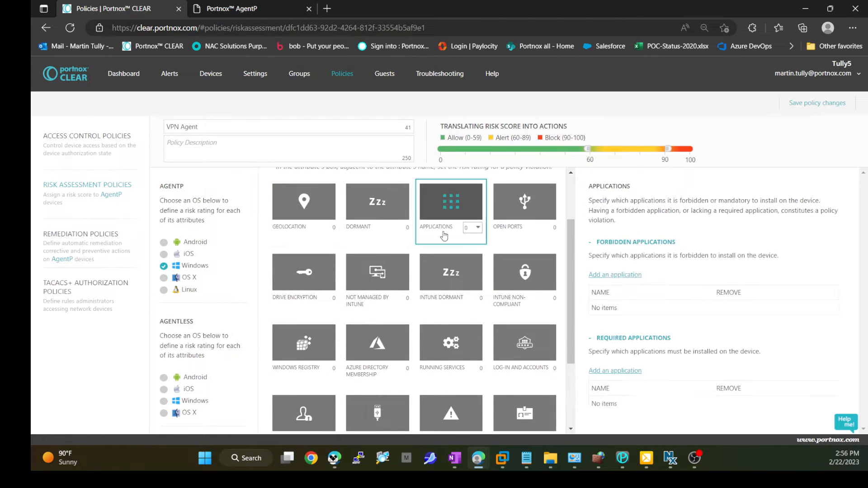
pyautogui.scroll(-1, 497, 226)
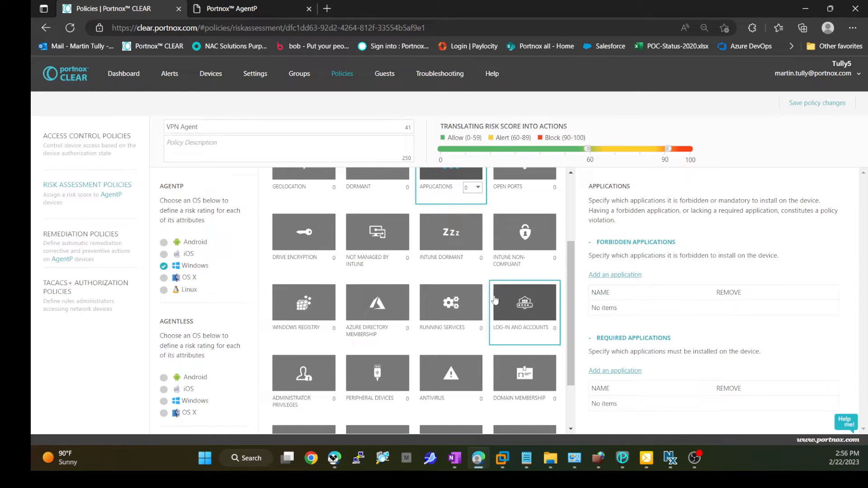
pyautogui.click(320, 318)
pyautogui.scroll(-1, 320, 318)
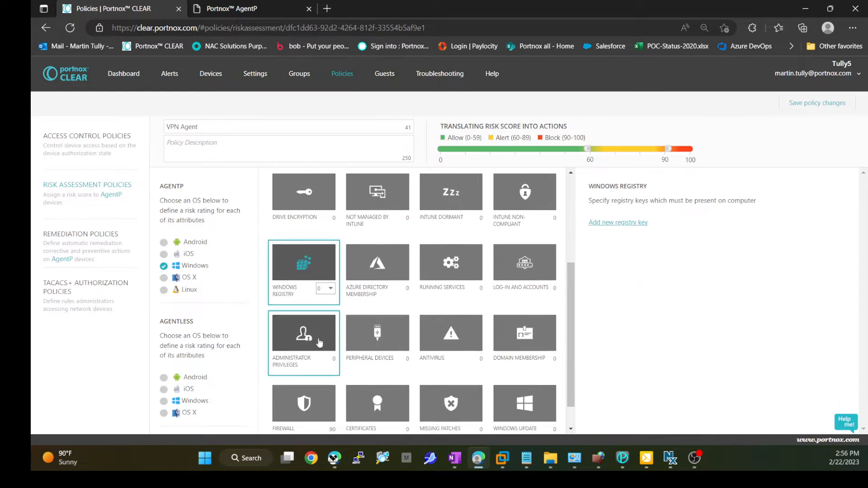
pyautogui.click(307, 343)
pyautogui.click(383, 351)
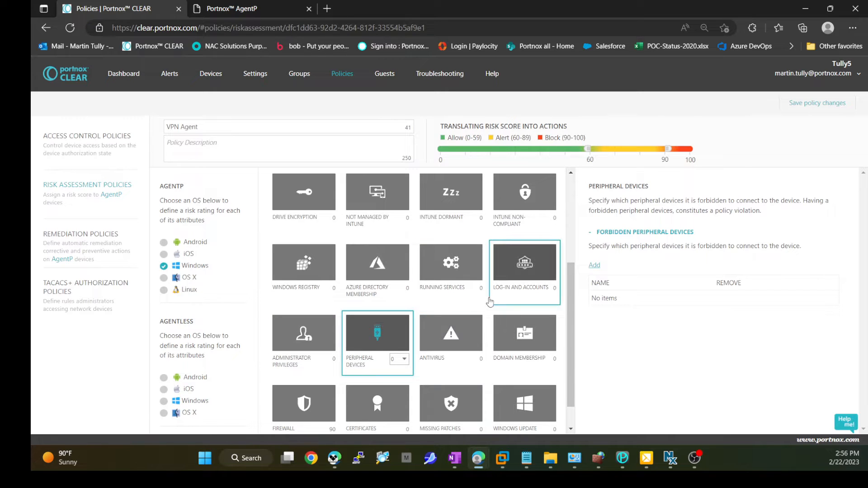
pyautogui.scroll(-1, 497, 289)
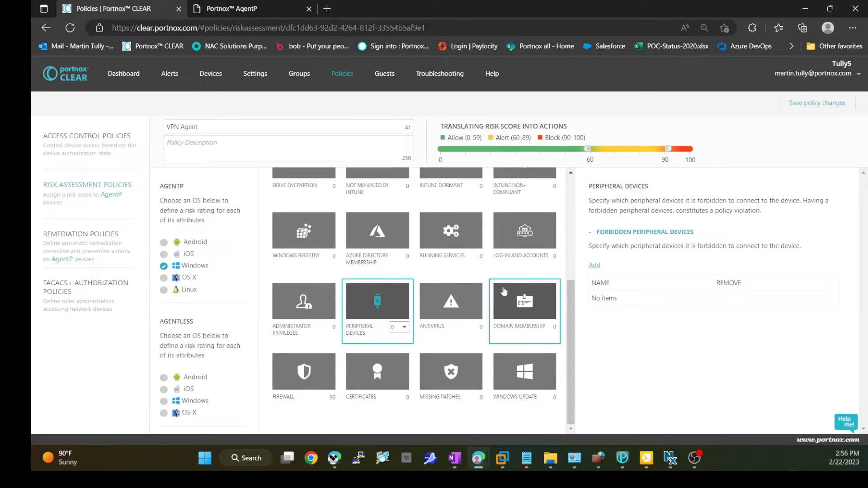
pyautogui.click(313, 384)
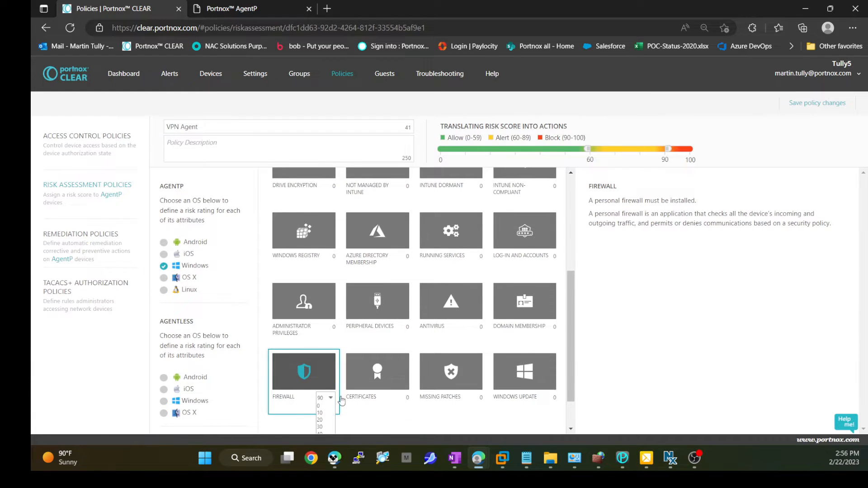
pyautogui.click(325, 400)
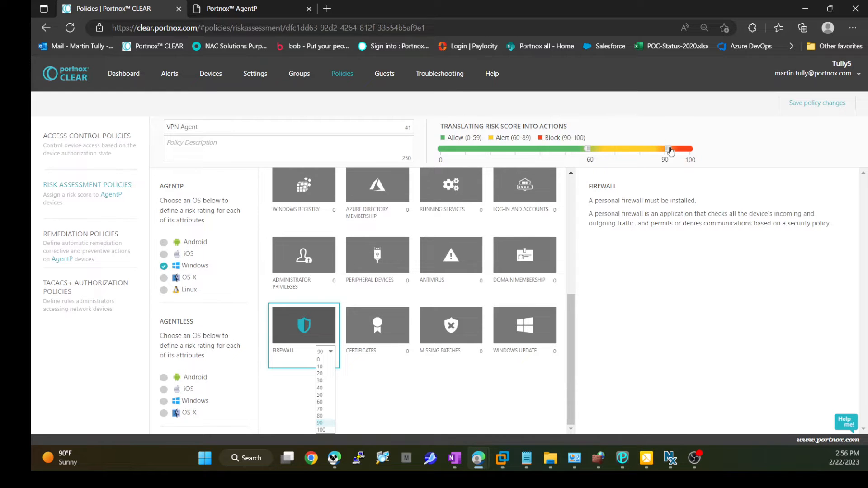
pyautogui.moveTo(668, 149)
pyautogui.mouseDown()
pyautogui.moveTo(691, 153)
pyautogui.moveTo(669, 155)
pyautogui.mouseUp()
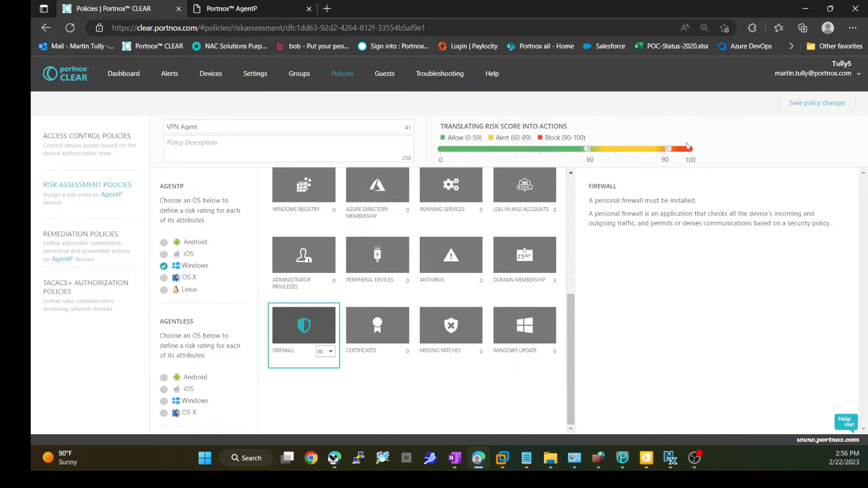
pyautogui.moveTo(558, 137); pyautogui.dragTo(586, 138)
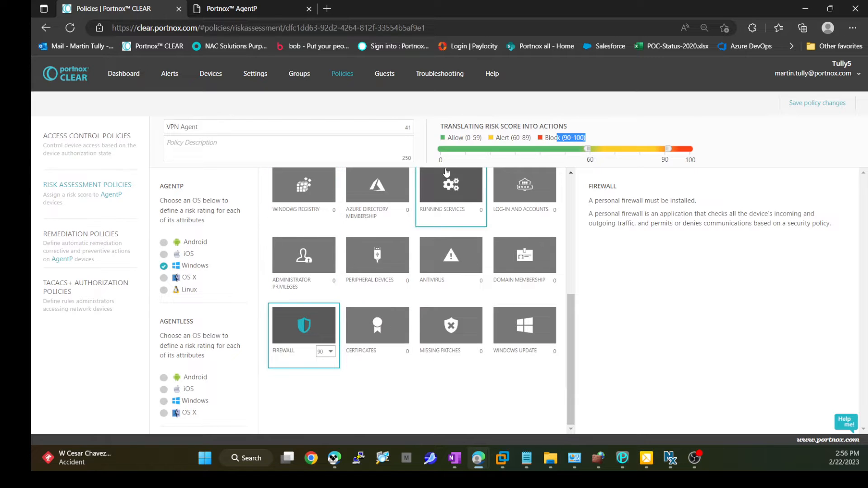
# Step: Open the Tully Remediation policy and review its Windows and OS X actions, including Firewall Start and Periodic Script
pyautogui.click(109, 242)
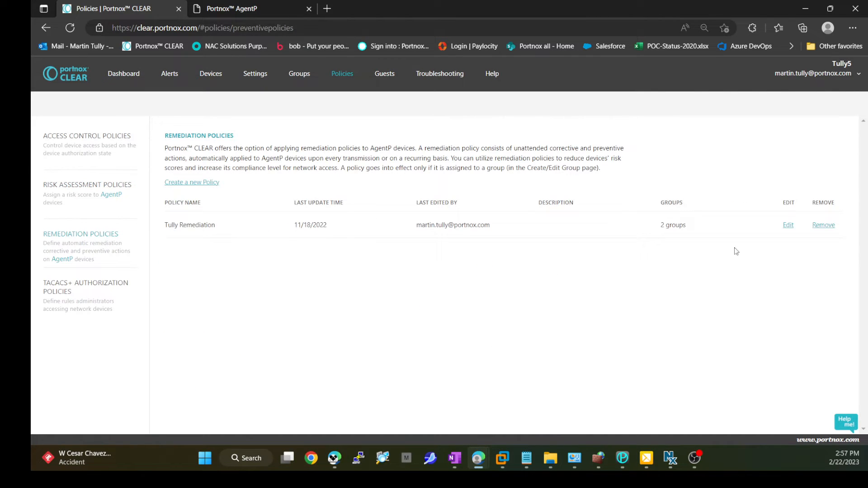
pyautogui.click(789, 226)
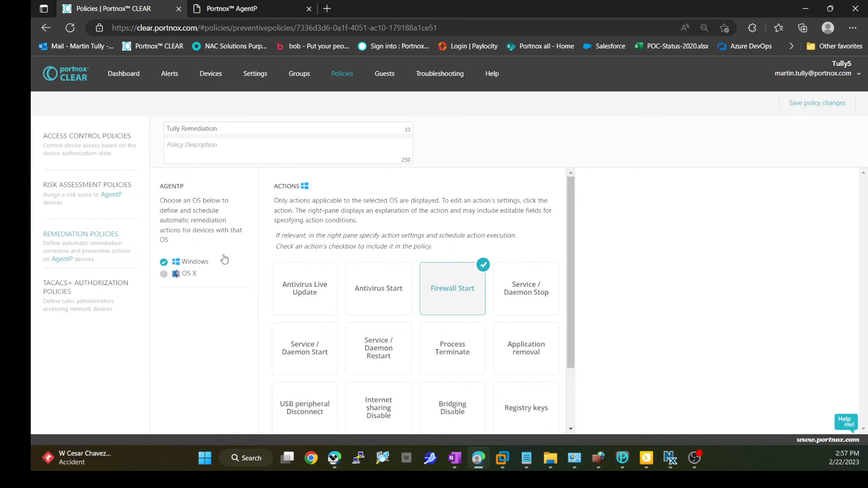
pyautogui.scroll(-1, 306, 253)
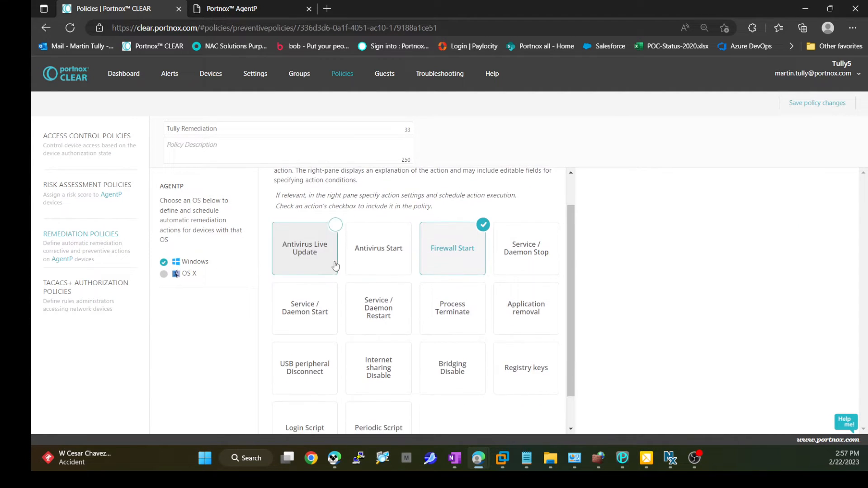
pyautogui.scroll(-1, 362, 253)
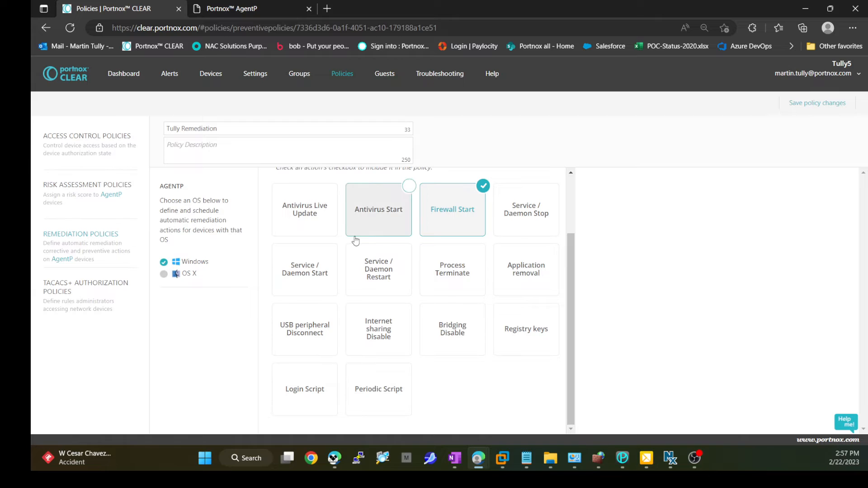
pyautogui.click(455, 210)
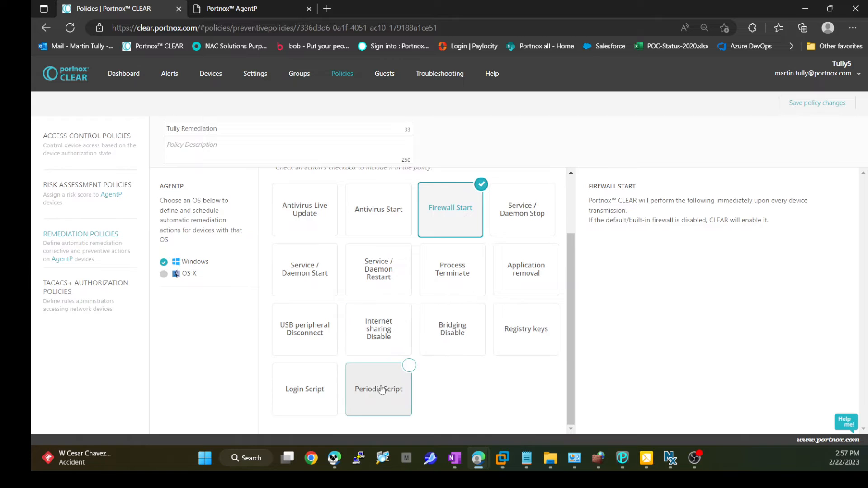
pyautogui.click(302, 395)
pyautogui.click(373, 394)
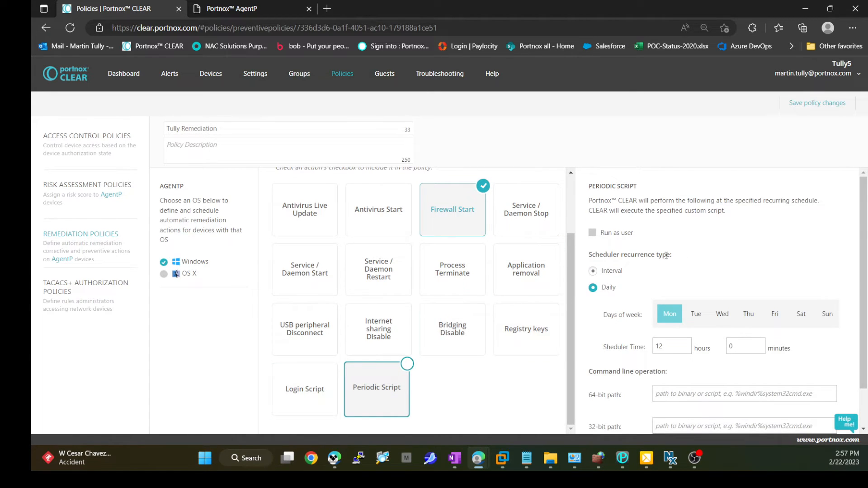
pyautogui.click(180, 273)
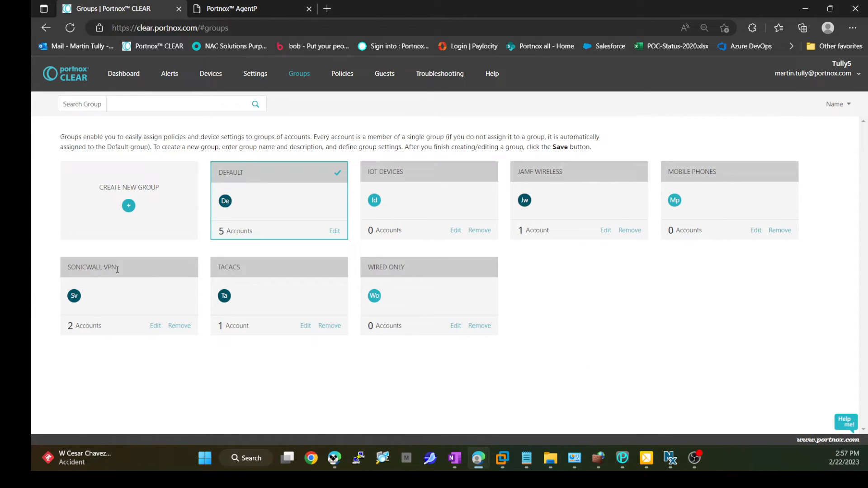
pyautogui.click(155, 326)
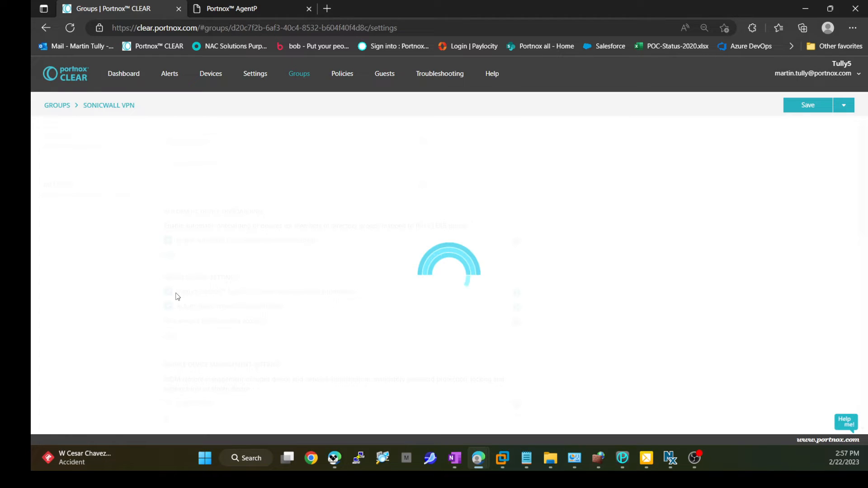
# Step: Review the SonicWall VPN group's members and settings, including its assigned risk, remediation and VPN access options
pyautogui.click(72, 191)
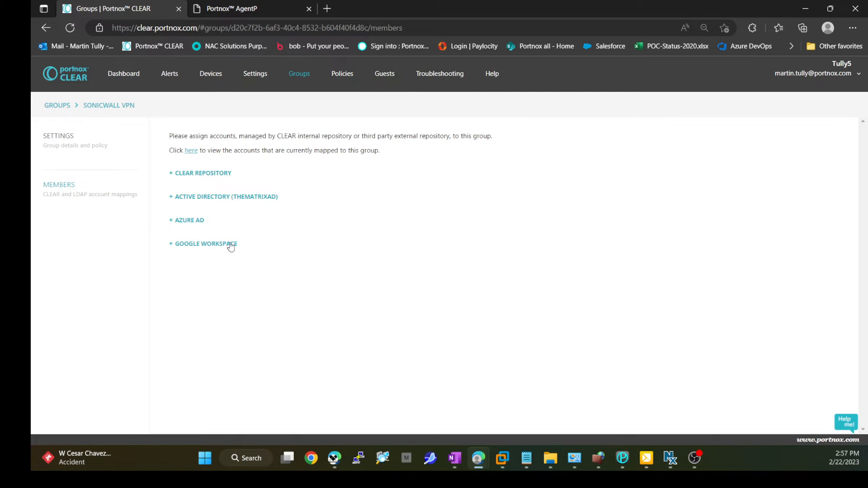
pyautogui.click(68, 139)
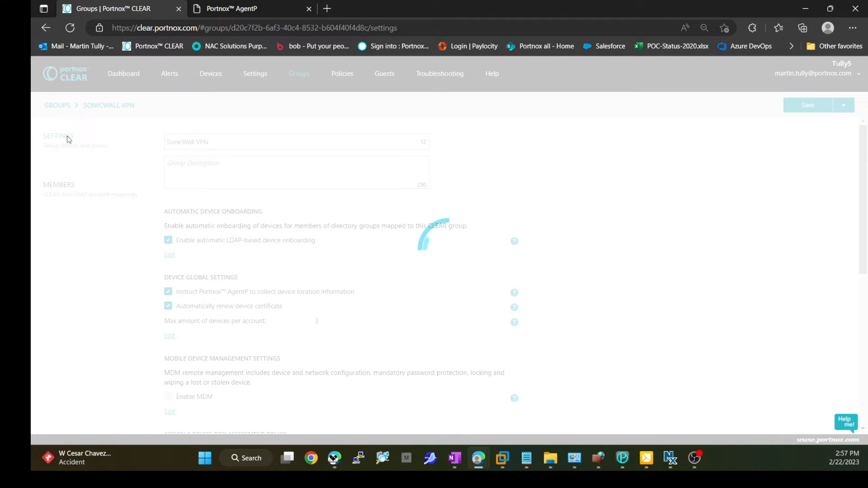
pyautogui.scroll(-3, 356, 264)
pyautogui.scroll(-5, 358, 268)
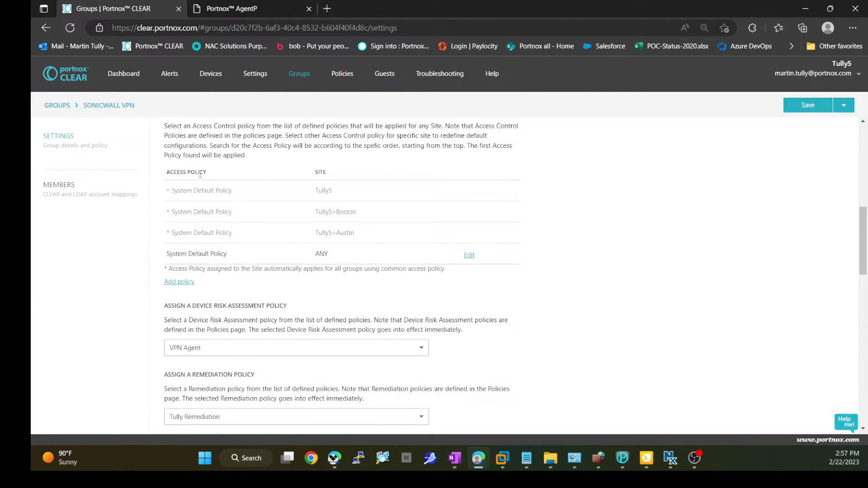
pyautogui.scroll(-2, 201, 174)
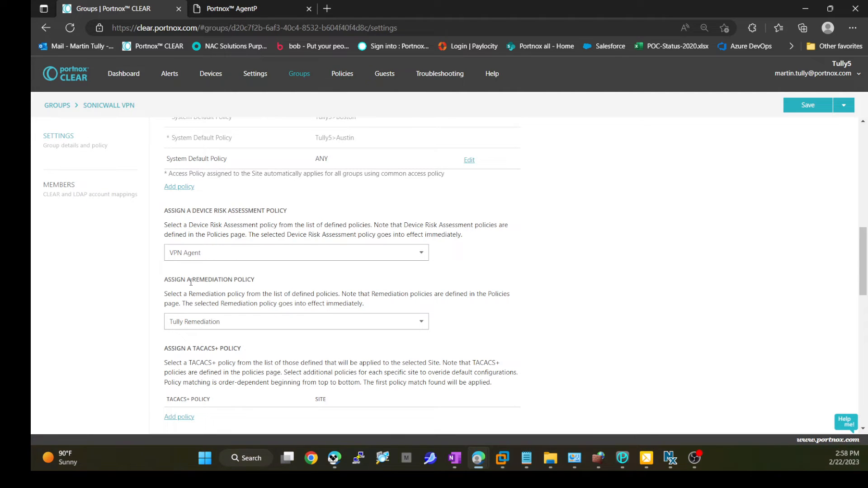
pyautogui.scroll(-10, 342, 287)
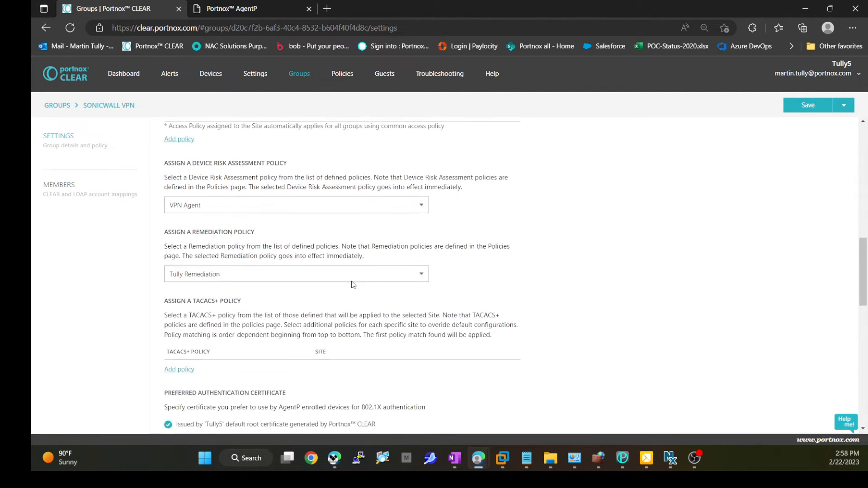
pyautogui.scroll(-3, 372, 295)
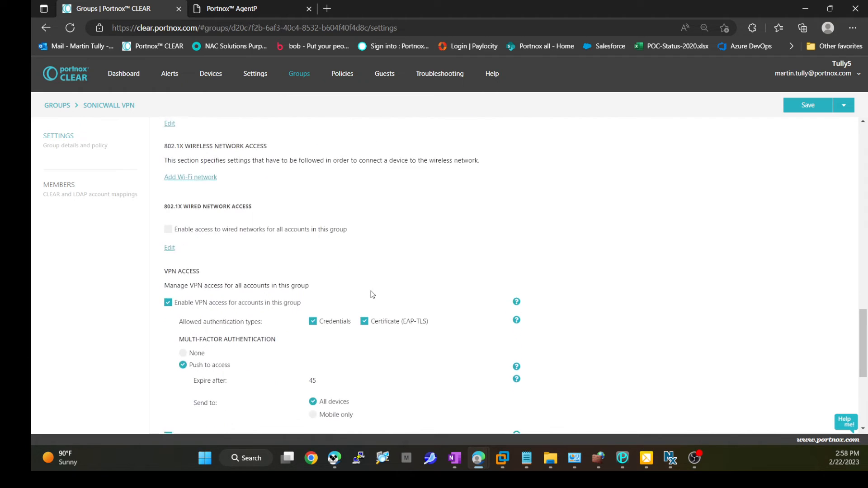
pyautogui.scroll(1, 337, 242)
pyautogui.scroll(-2, 252, 278)
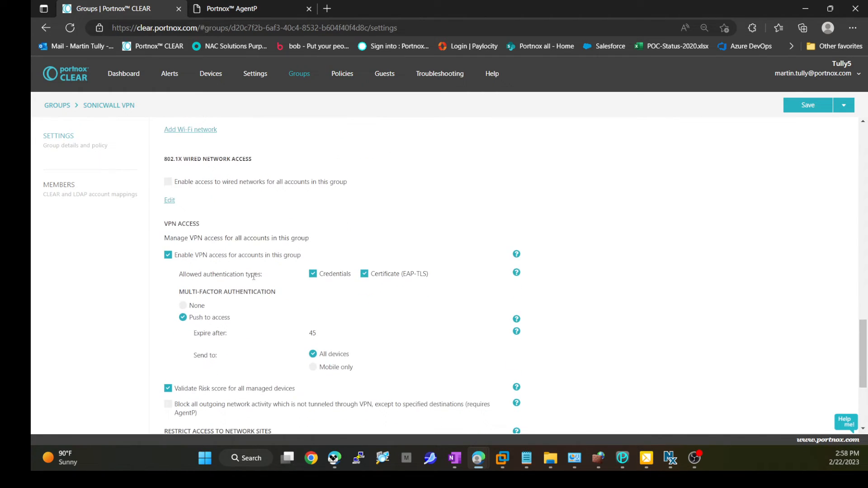
pyautogui.scroll(2, 200, 183)
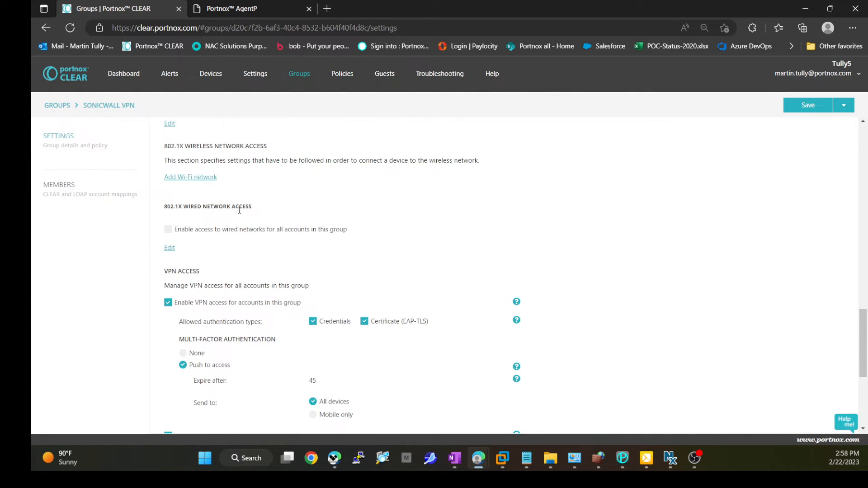
pyautogui.scroll(-1, 247, 268)
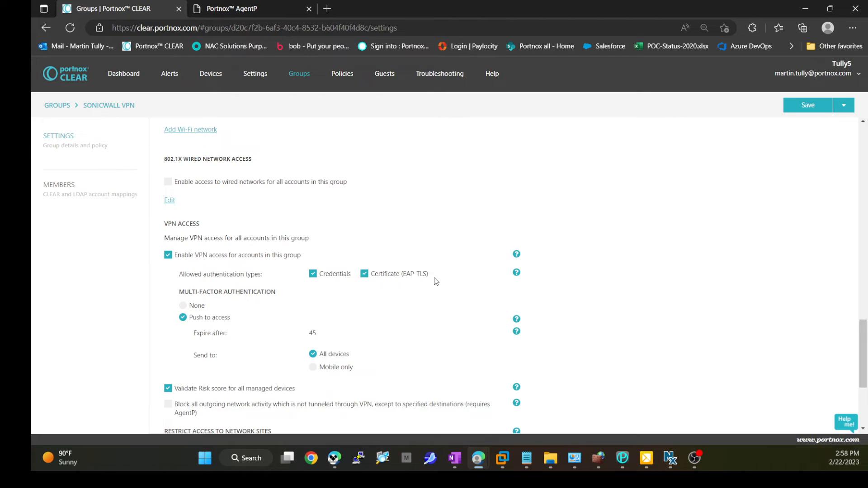
# Step: Review the group's VPN access options, then open the AgentP agent and check its General, Notifications and About tabs
pyautogui.scroll(-1, 435, 285)
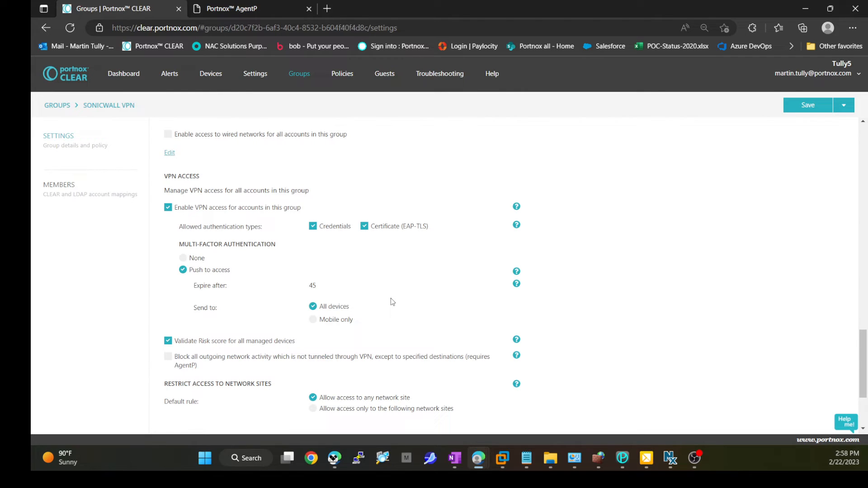
pyautogui.scroll(-1, 390, 298)
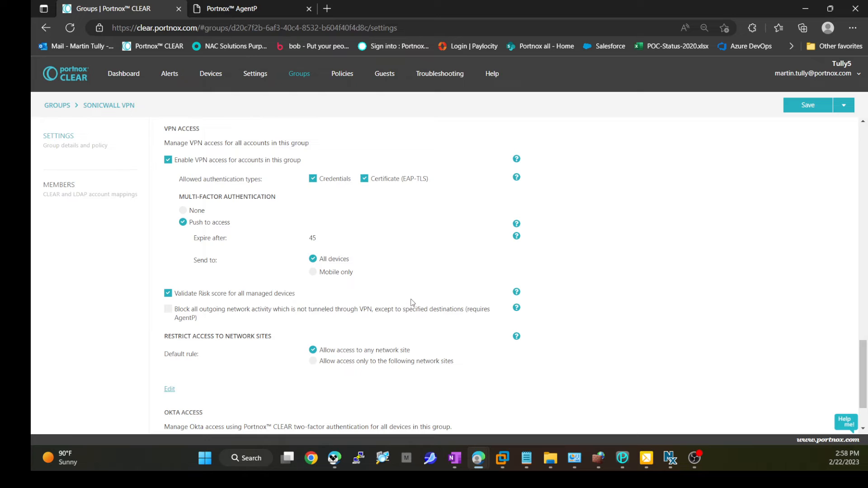
pyautogui.scroll(2, 413, 300)
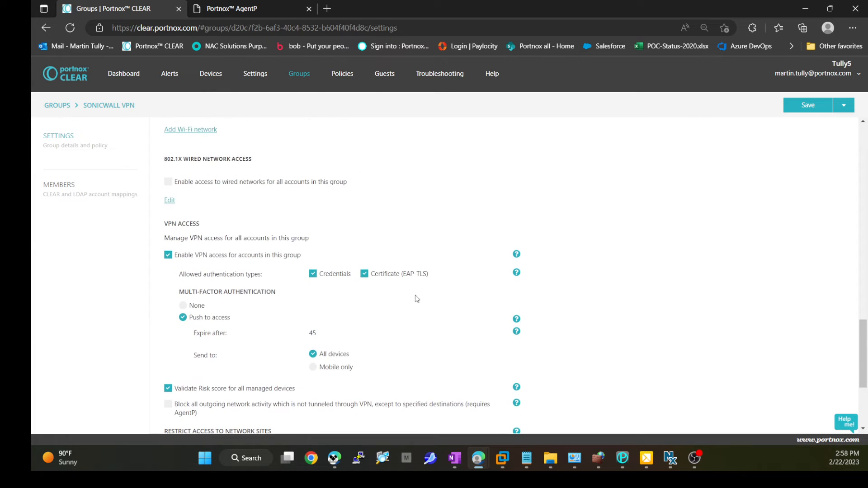
pyautogui.click(618, 460)
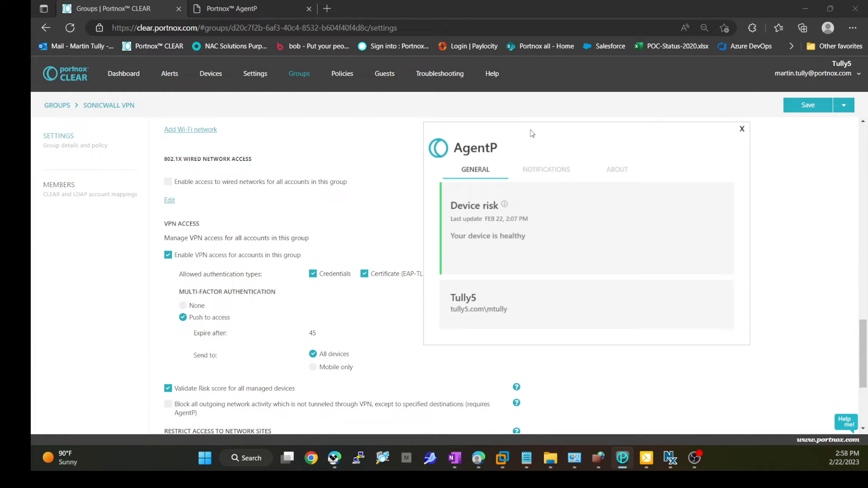
pyautogui.moveTo(531, 133); pyautogui.dragTo(498, 119)
pyautogui.click(510, 157)
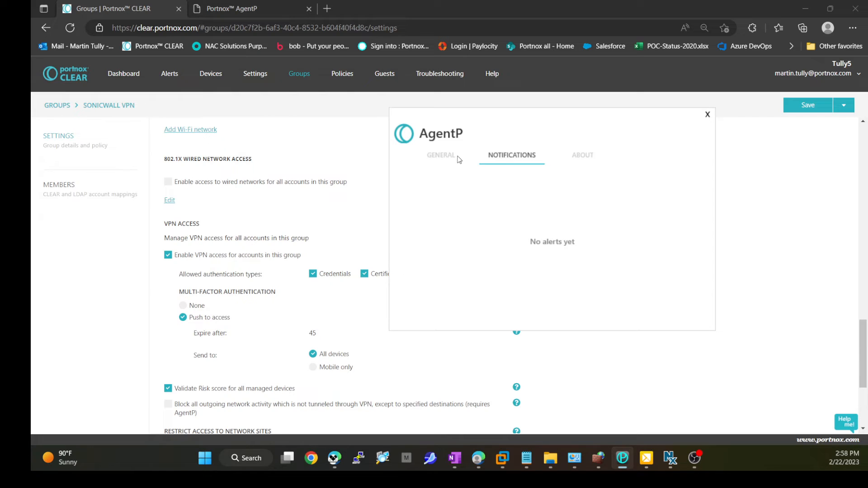
pyautogui.click(581, 158)
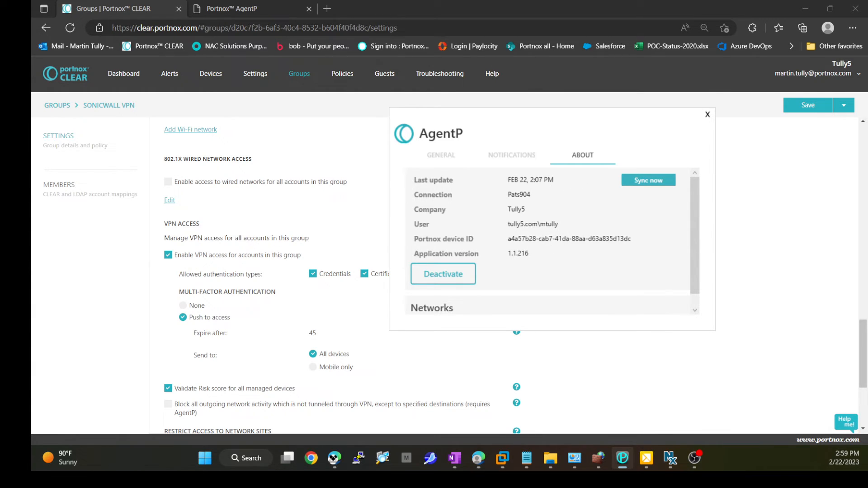
# Step: Set the Windows Defender Firewall state to Off for the Domain, Private and Public profiles and apply it
pyautogui.hotkey('alt', 'Tab')
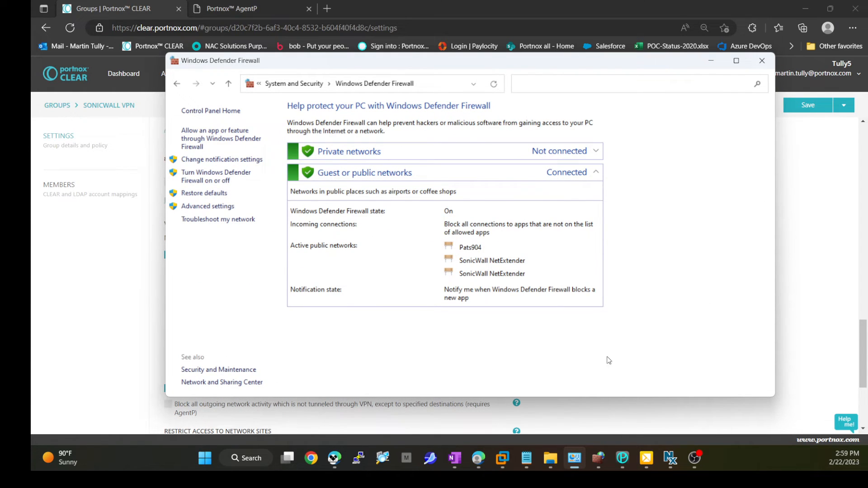
pyautogui.click(601, 459)
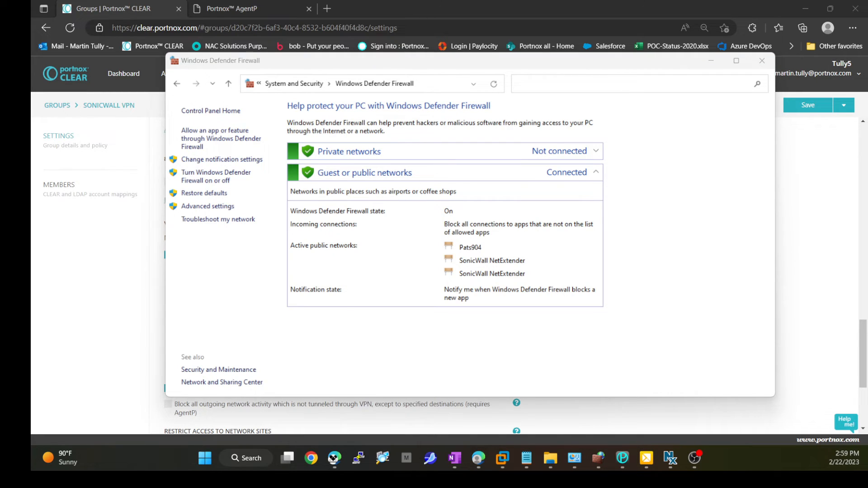
pyautogui.click(533, 220)
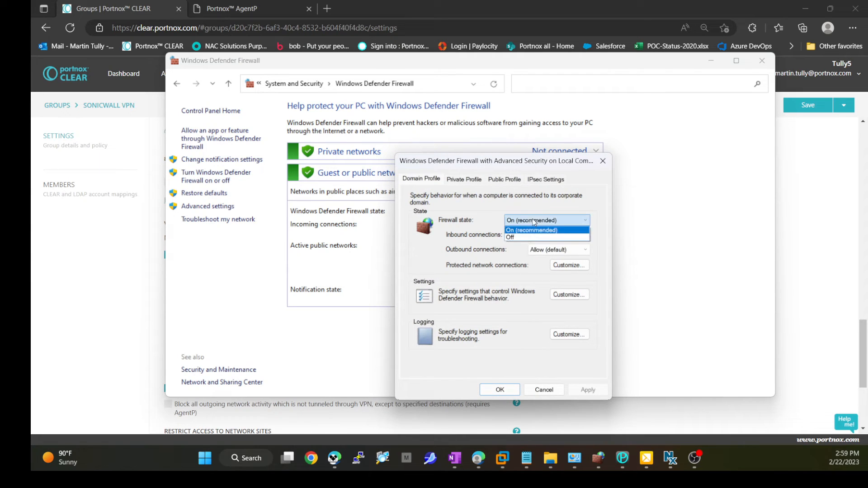
pyautogui.click(530, 237)
pyautogui.click(468, 180)
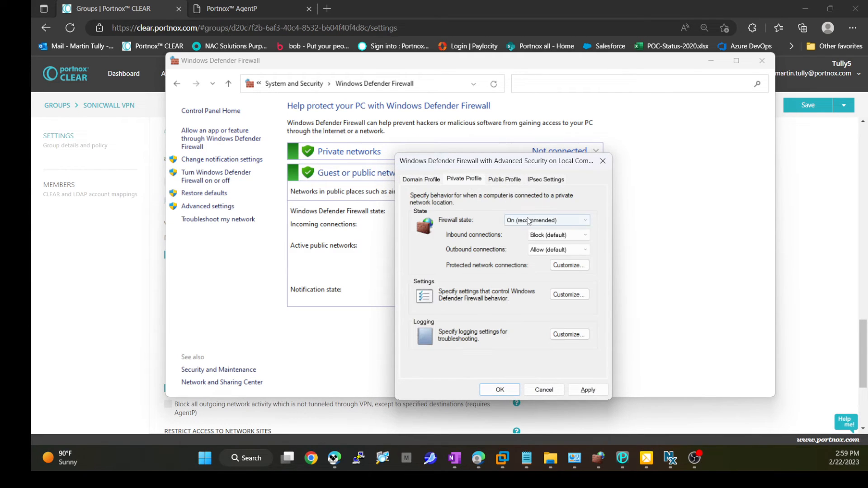
pyautogui.click(542, 220)
pyautogui.click(530, 238)
pyautogui.click(504, 179)
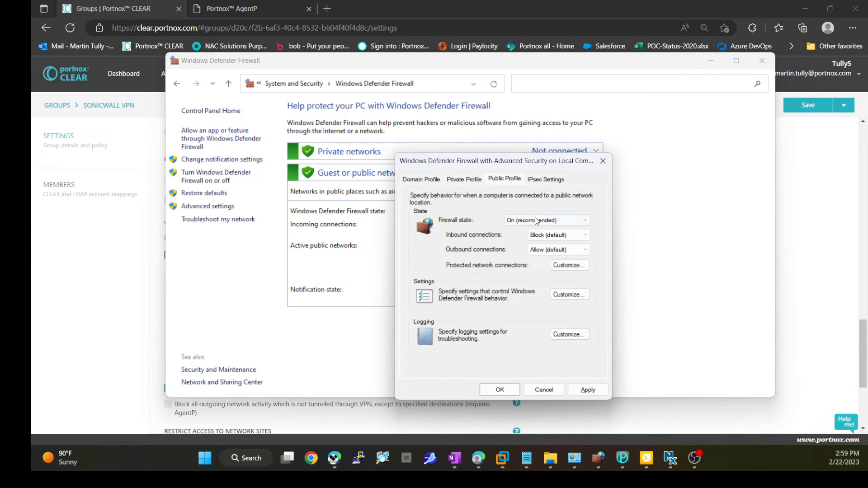
pyautogui.click(536, 220)
pyautogui.click(530, 237)
pyautogui.click(587, 390)
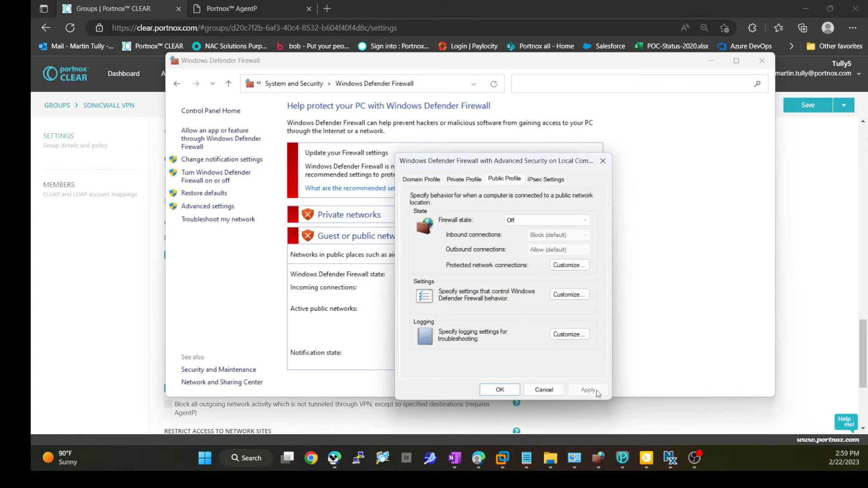
# Step: Sync the AgentP agent and open the Alerts page in the CLEAR console
pyautogui.moveTo(555, 65); pyautogui.dragTo(602, 274)
pyautogui.click(561, 137)
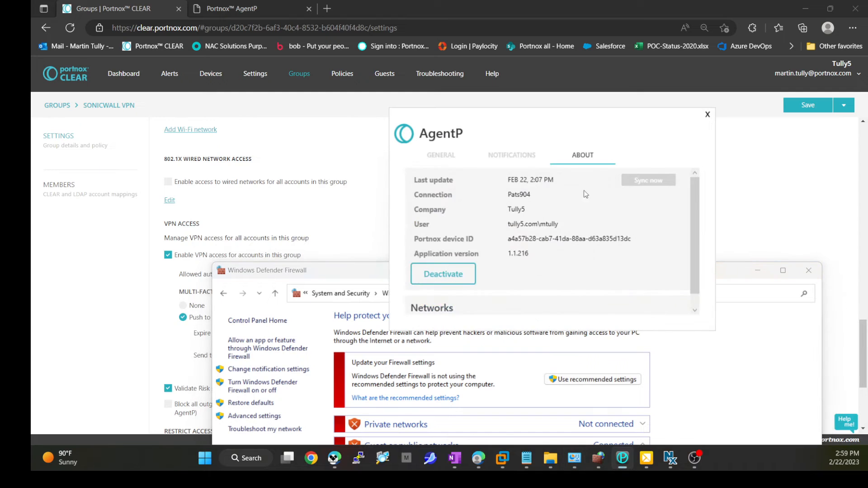
pyautogui.click(170, 74)
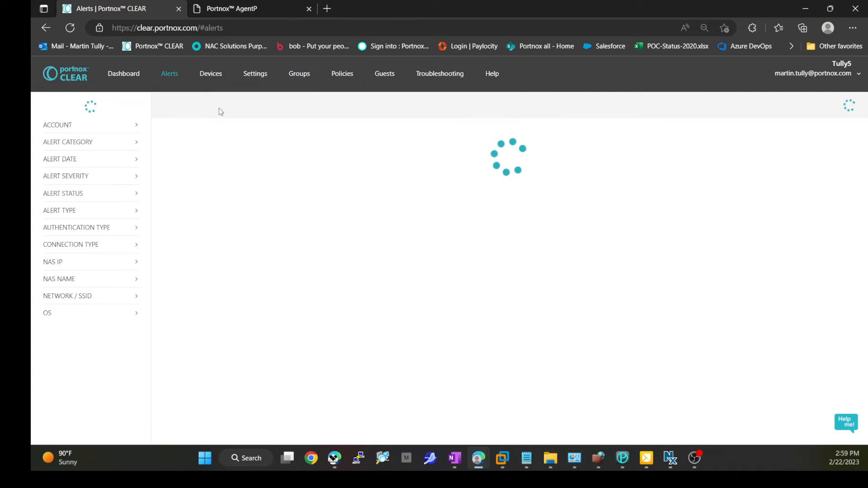
pyautogui.click(622, 458)
pyautogui.moveTo(471, 119); pyautogui.dragTo(549, 147)
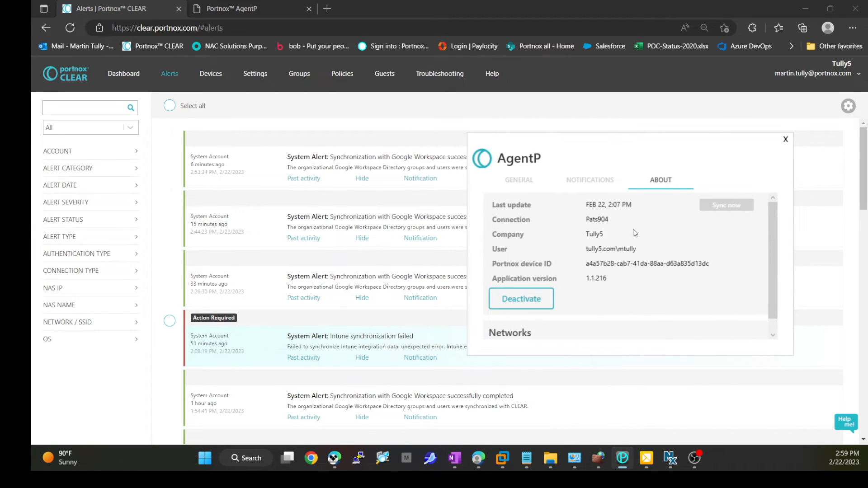
# Step: Switch through the AgentP tabs to check the device's block status and latest risk notification
pyautogui.click(605, 186)
pyautogui.click(531, 183)
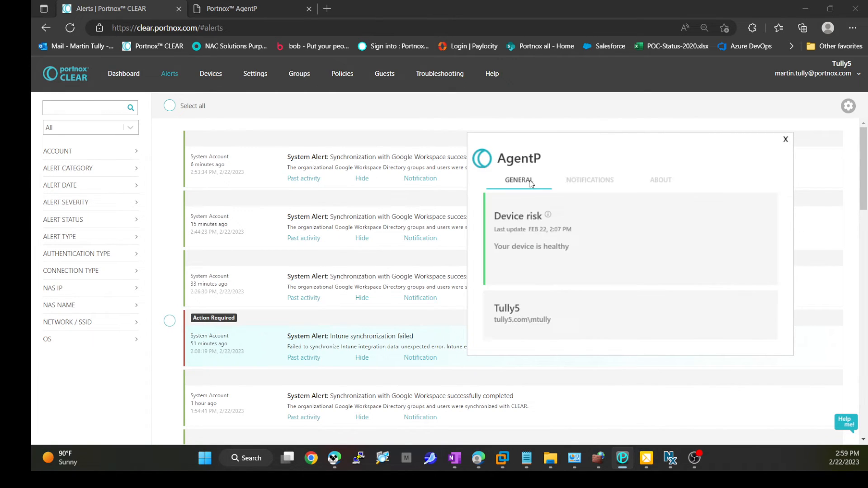
pyautogui.click(584, 186)
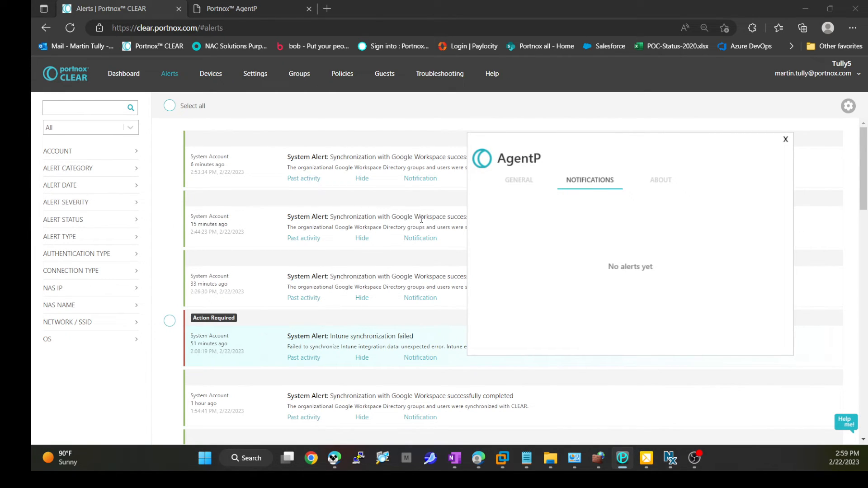
pyautogui.click(530, 185)
pyautogui.click(660, 183)
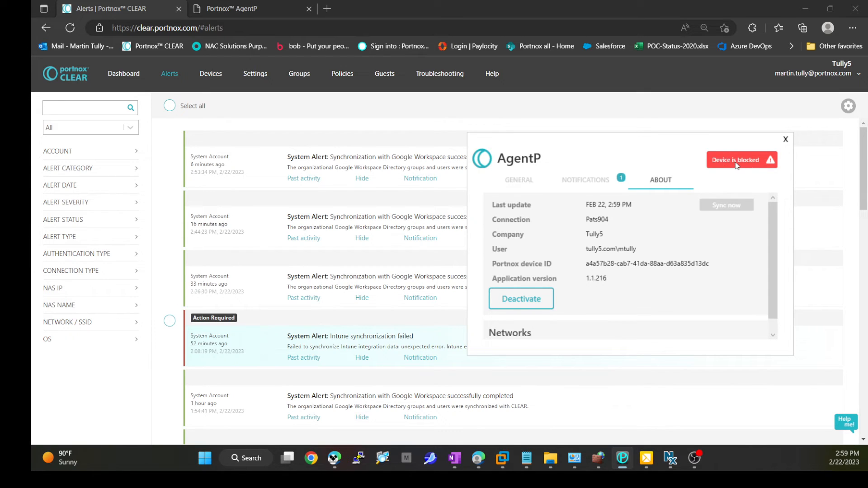
pyautogui.click(575, 182)
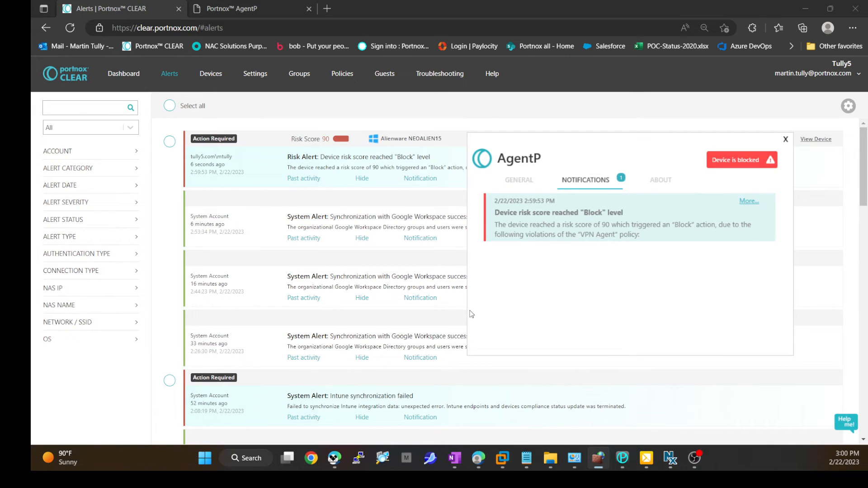
# Step: Connect with SonicWall NetExtender and allow the Portnox push sign-in request
pyautogui.click(672, 458)
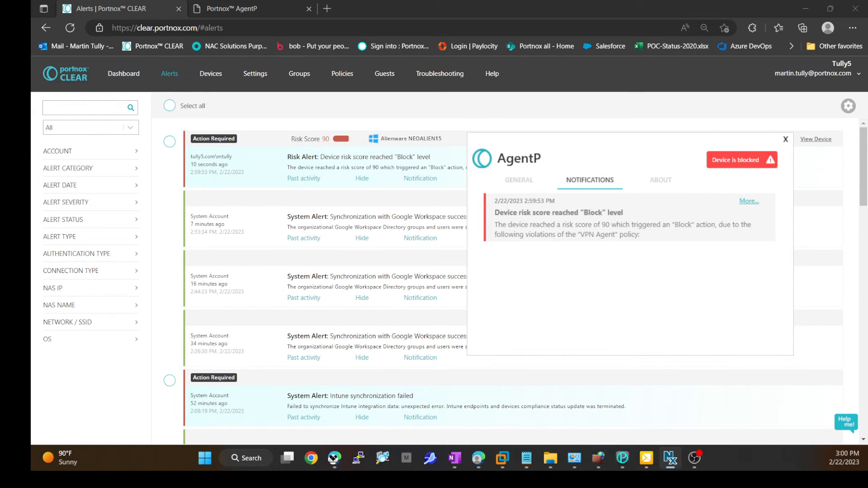
pyautogui.click(611, 250)
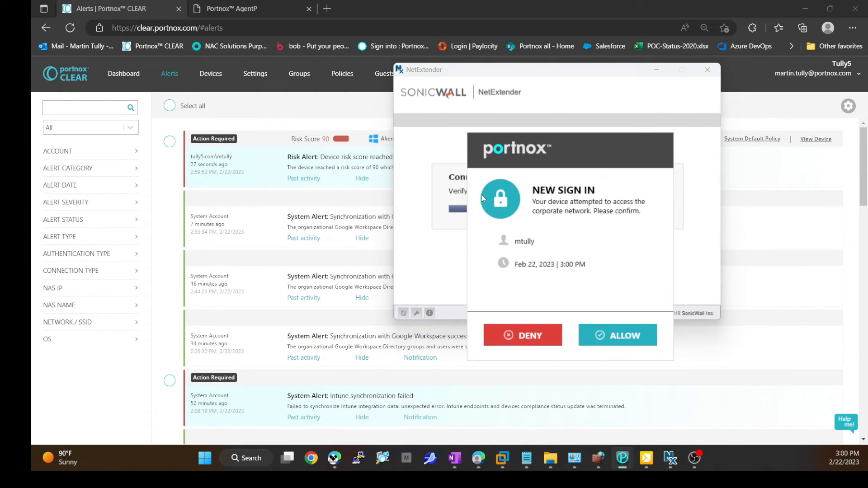
pyautogui.click(615, 334)
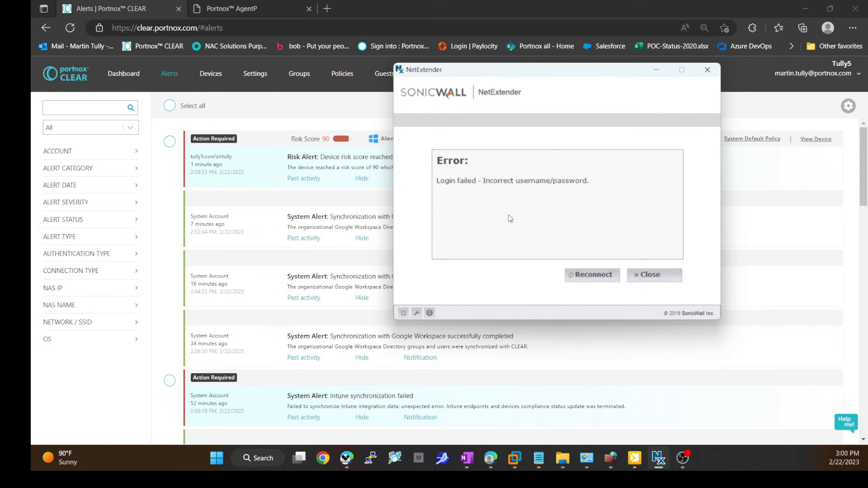
# Step: Examine the VPN access denied alert and expand its policy violation details
pyautogui.moveTo(585, 76); pyautogui.dragTo(687, 214)
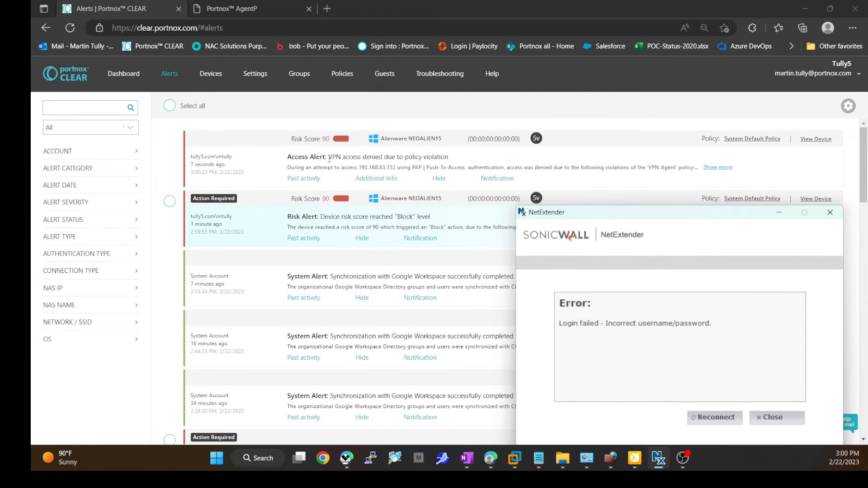
pyautogui.moveTo(329, 159); pyautogui.dragTo(459, 162)
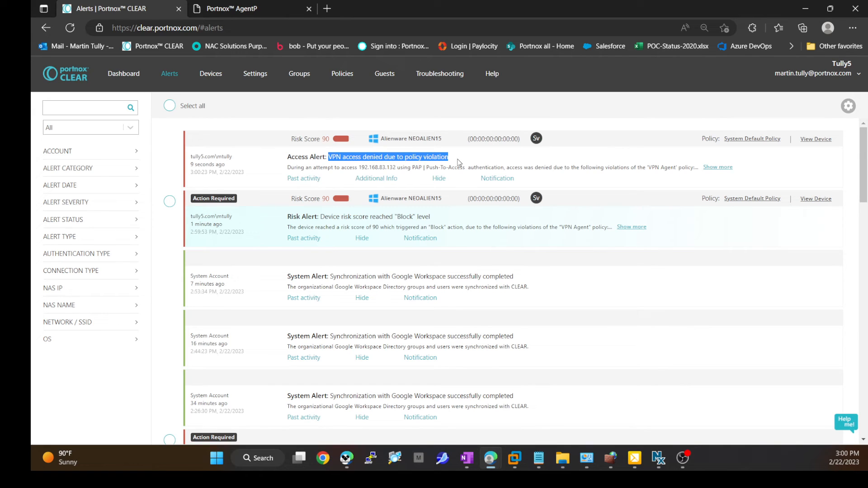
pyautogui.click(716, 167)
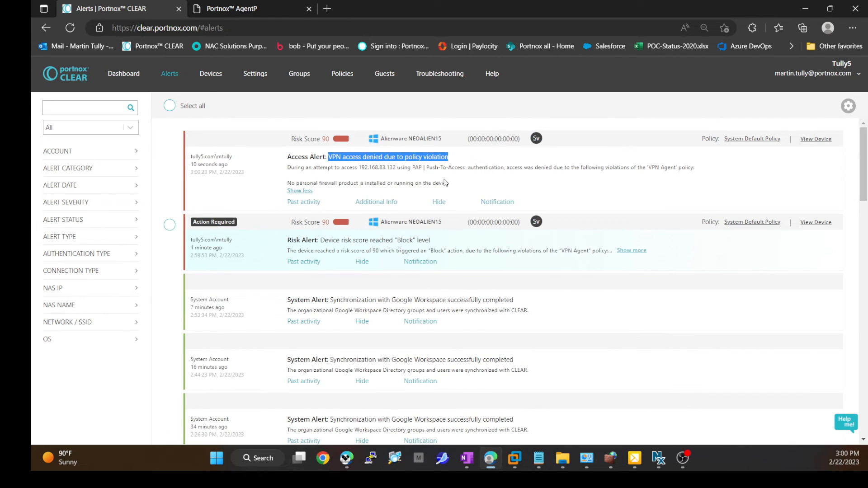
pyautogui.moveTo(319, 184); pyautogui.dragTo(451, 188)
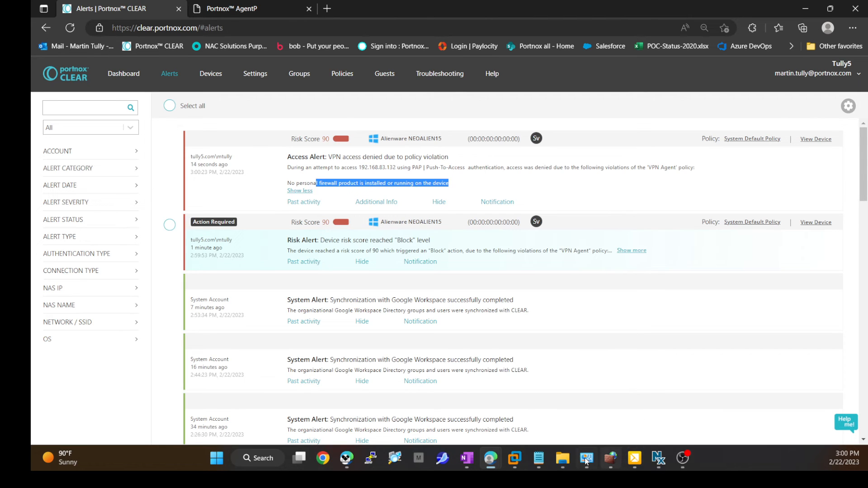
# Step: Turn the Windows Defender Firewall back on with the recommended settings
pyautogui.click(610, 458)
pyautogui.moveTo(533, 271); pyautogui.dragTo(456, 98)
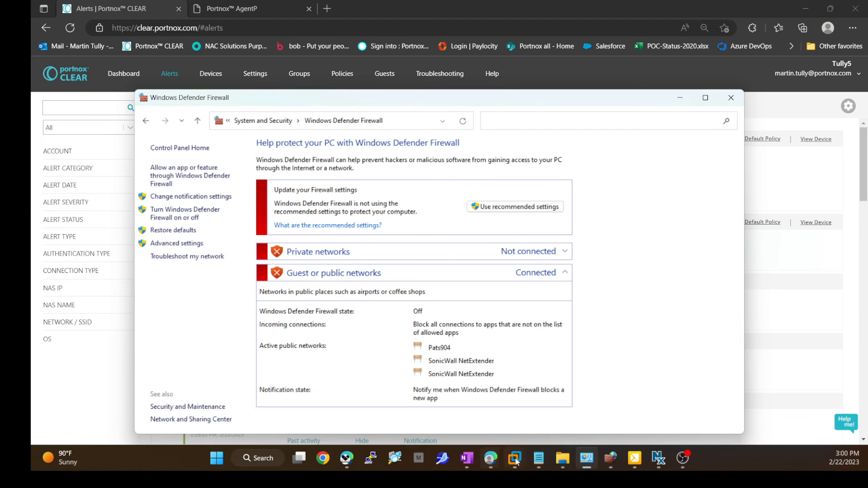
pyautogui.moveTo(628, 469)
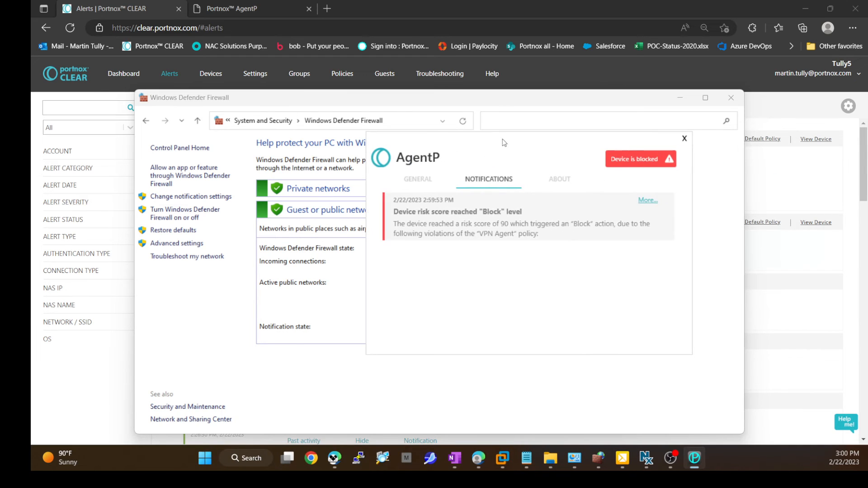
# Step: Review the AgentP tabs and open the device risk details showing the policy violations
pyautogui.click(559, 180)
pyautogui.click(495, 183)
pyautogui.click(561, 181)
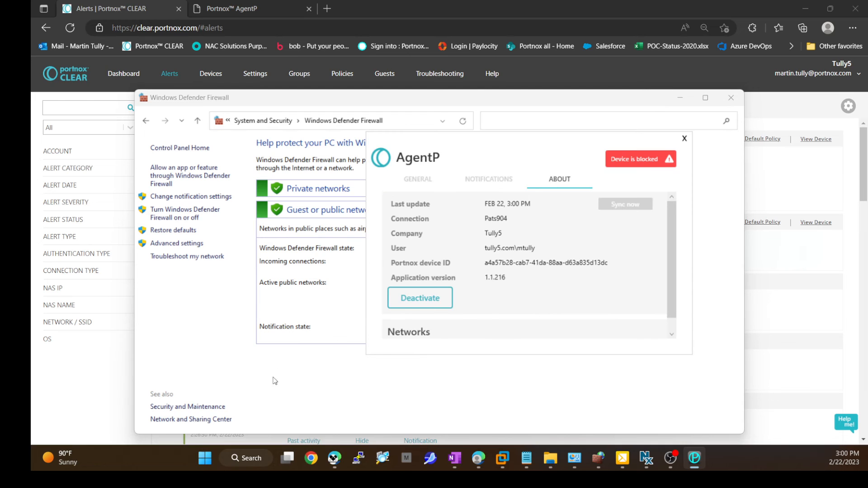
pyautogui.click(673, 102)
pyautogui.click(680, 99)
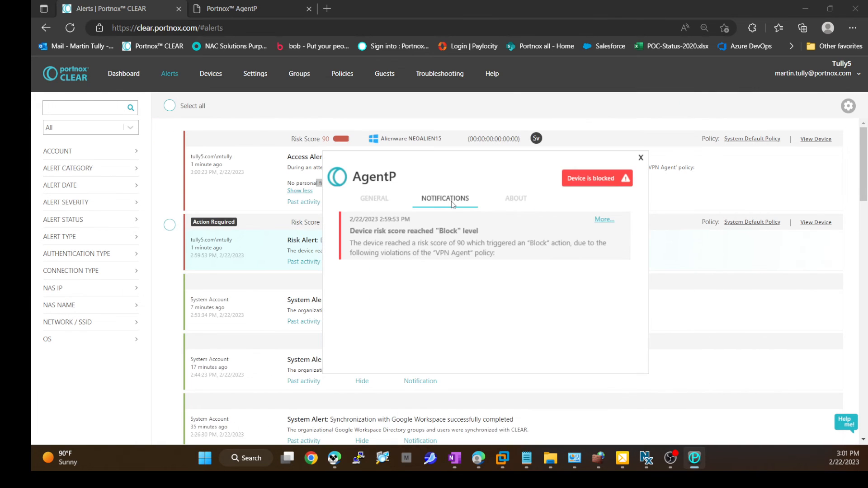
pyautogui.click(388, 205)
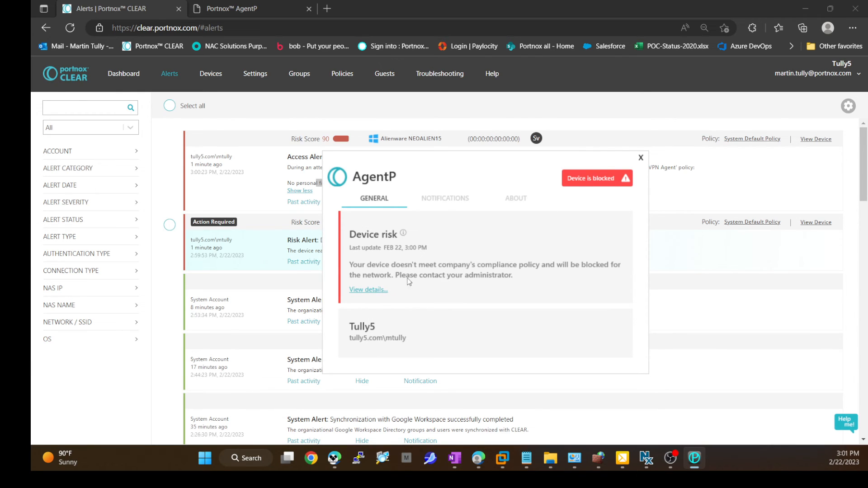
pyautogui.click(366, 292)
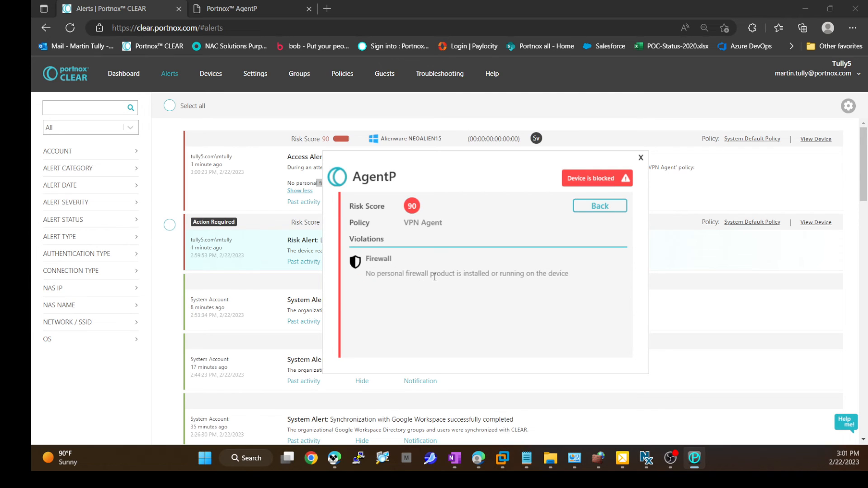
# Step: Return from the risk details, sync the AgentP agent again and recheck its notifications
pyautogui.click(586, 207)
pyautogui.click(443, 199)
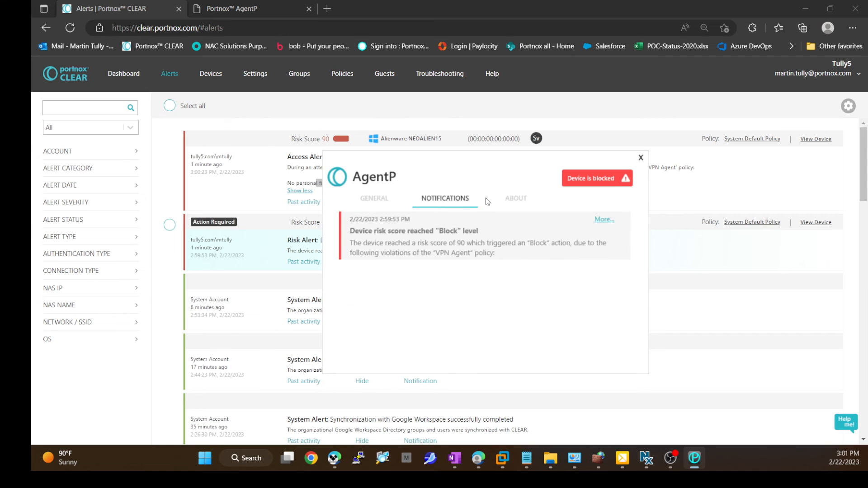
pyautogui.click(502, 199)
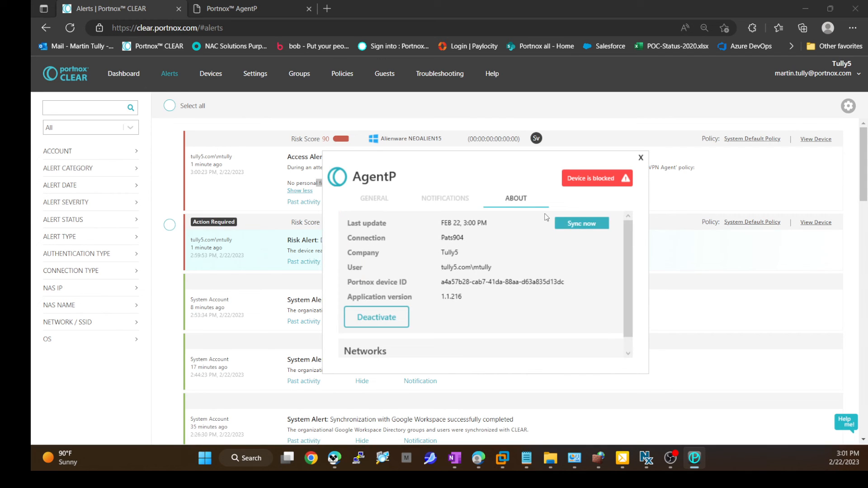
pyautogui.click(576, 228)
pyautogui.click(433, 203)
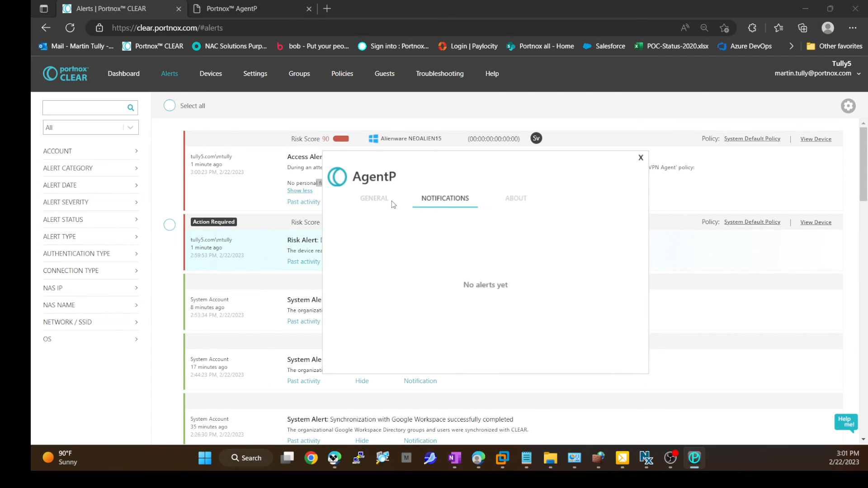
# Step: Check the device risk status on the AgentP General tab, then close the agent window
pyautogui.click(380, 200)
pyautogui.moveTo(351, 271); pyautogui.dragTo(429, 267)
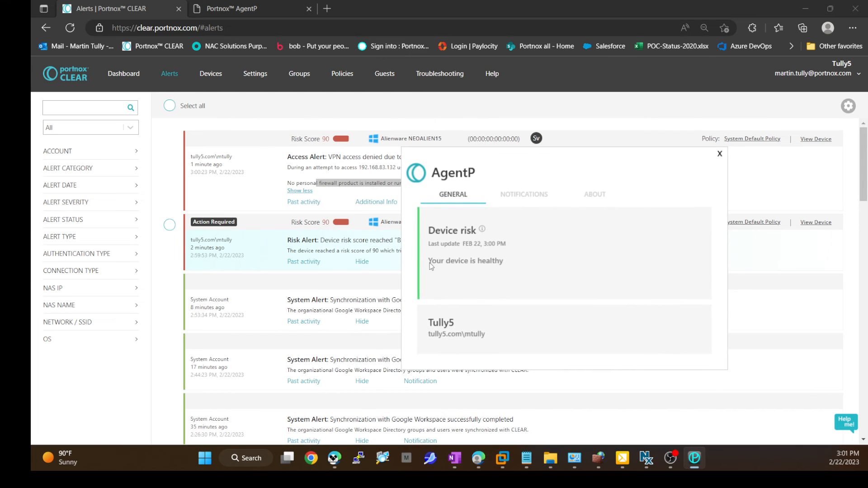
pyautogui.click(719, 153)
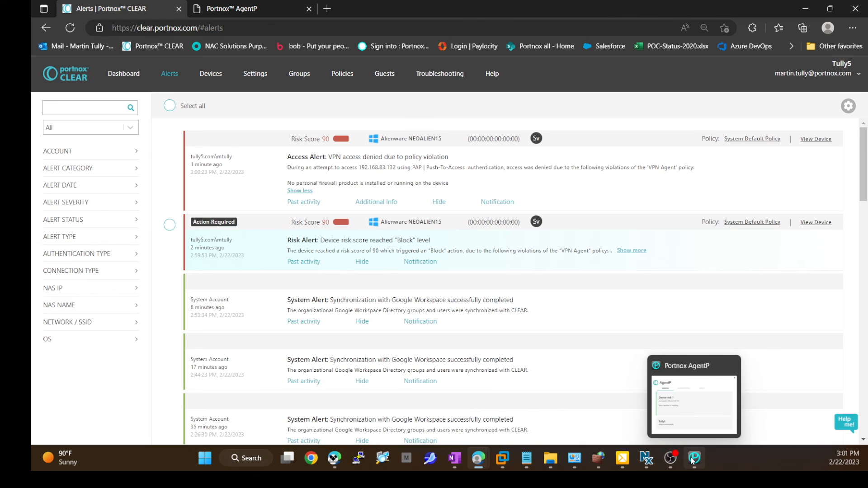
# Step: Reconnect the SonicWall NetExtender VPN to 192.168.83.132:4433, allowing the Portnox new sign-in request, then minimize the client
pyautogui.click(647, 459)
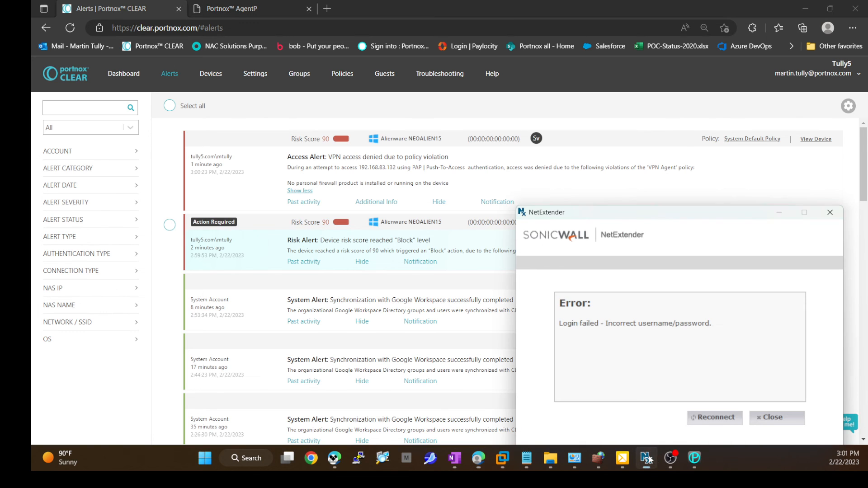
pyautogui.click(715, 417)
pyautogui.moveTo(711, 258); pyautogui.dragTo(659, 185)
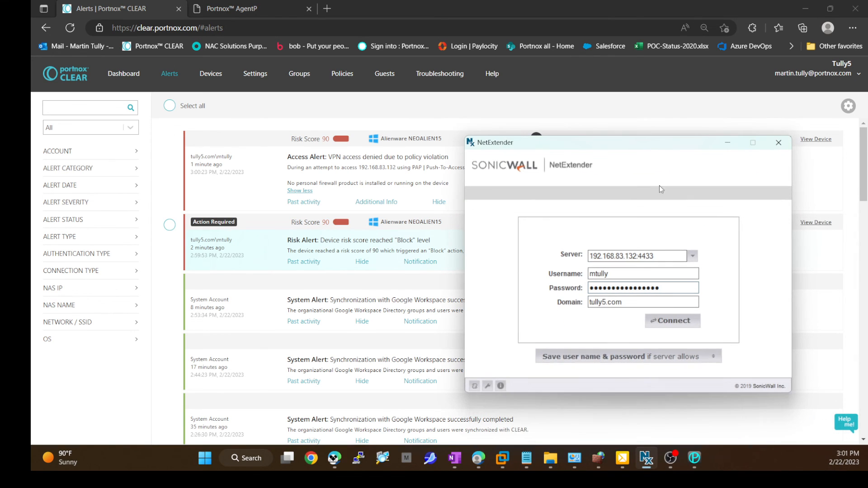
pyautogui.click(635, 362)
pyautogui.click(628, 366)
pyautogui.click(673, 321)
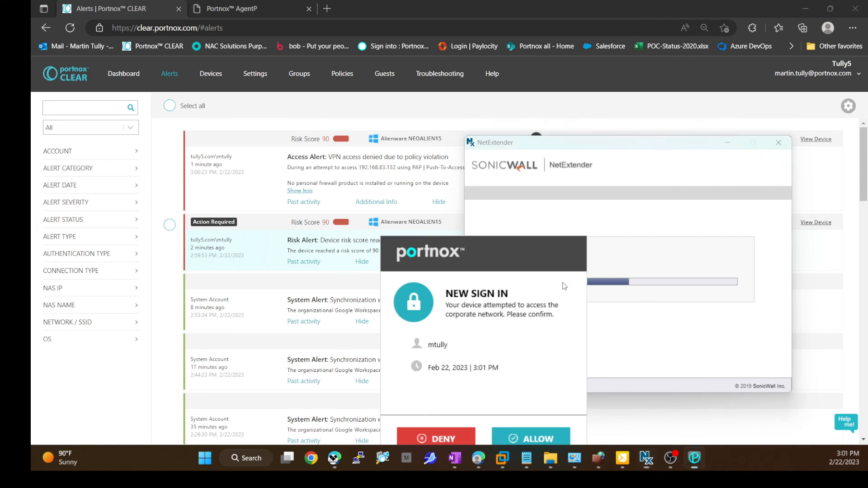
pyautogui.moveTo(517, 251); pyautogui.dragTo(395, 151)
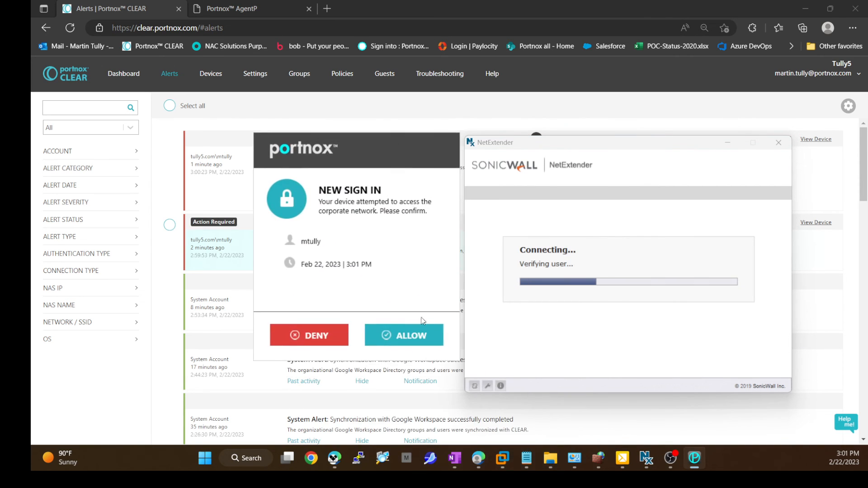
pyautogui.click(421, 329)
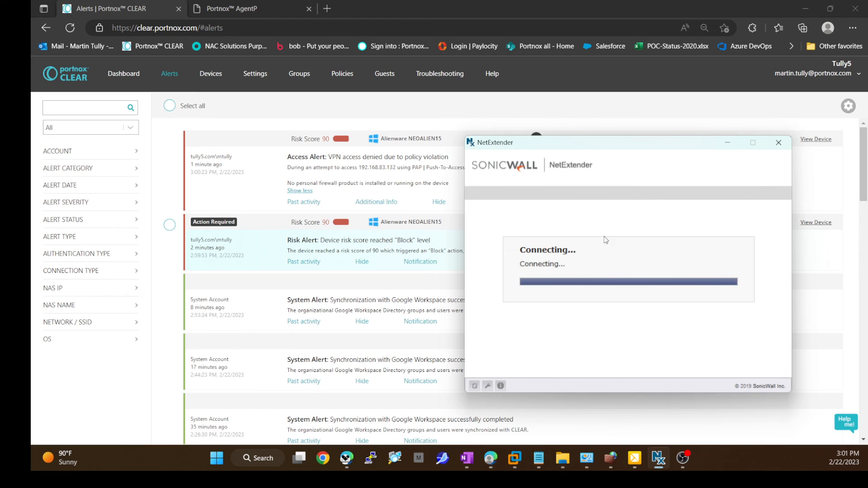
pyautogui.moveTo(574, 139); pyautogui.dragTo(606, 181)
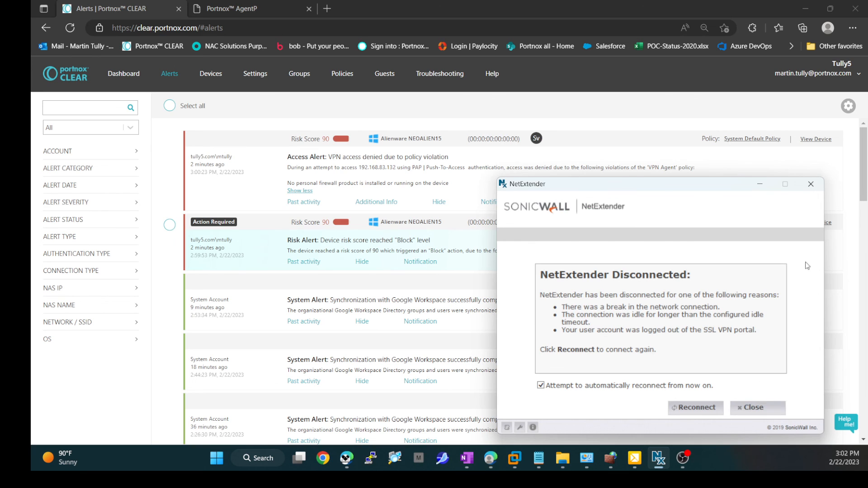
pyautogui.click(759, 184)
# Step: Review the new VPN authentication success and Device Monitoring preventive action alerts, expanding the firewall action details
pyautogui.scroll(-2, 589, 229)
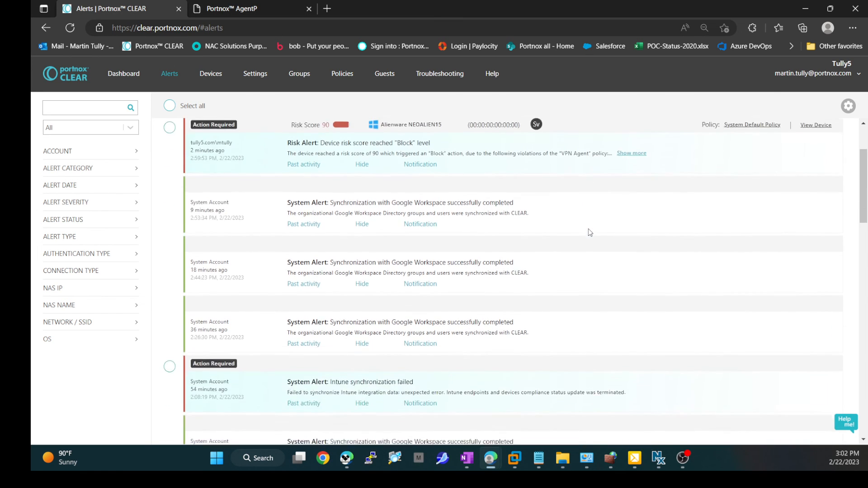
pyautogui.scroll(2, 590, 230)
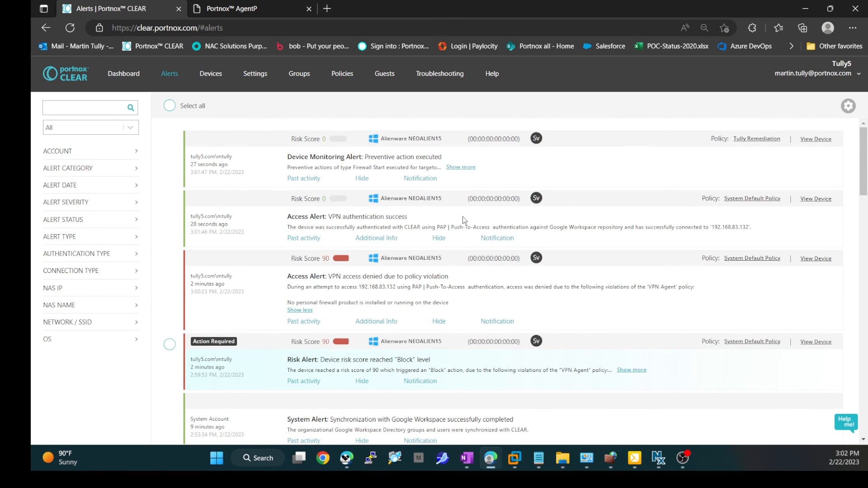
pyautogui.moveTo(340, 219); pyautogui.dragTo(751, 226)
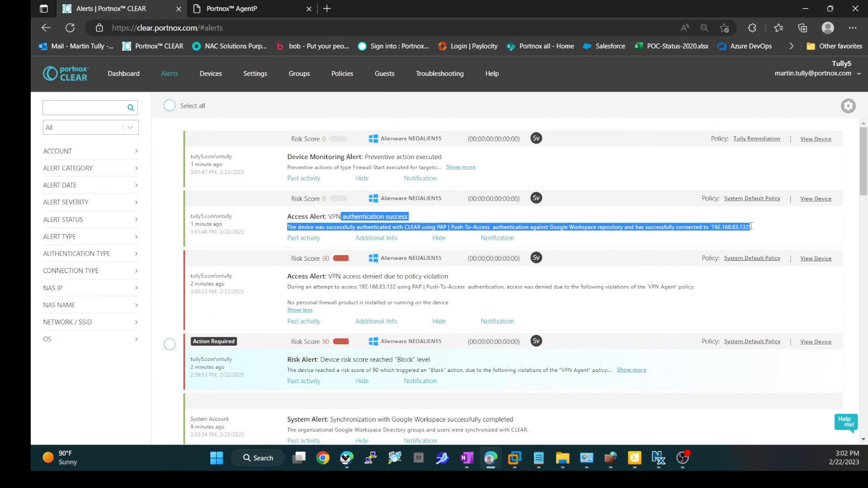
pyautogui.click(494, 228)
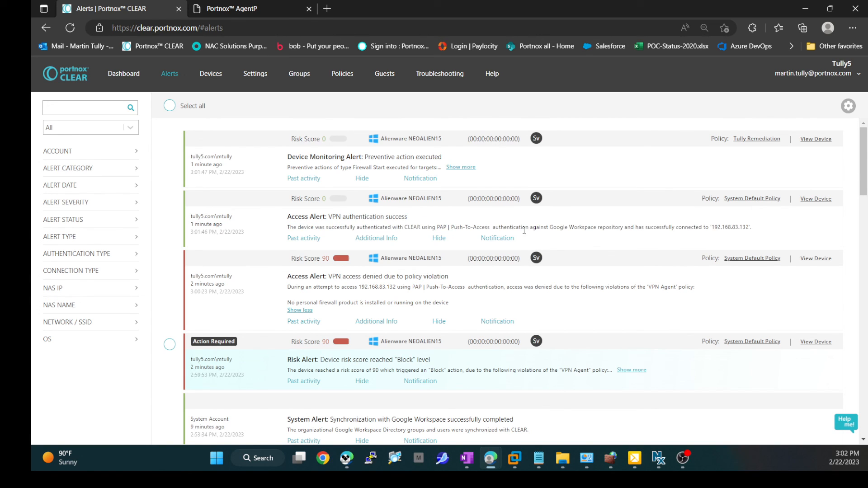
pyautogui.click(465, 168)
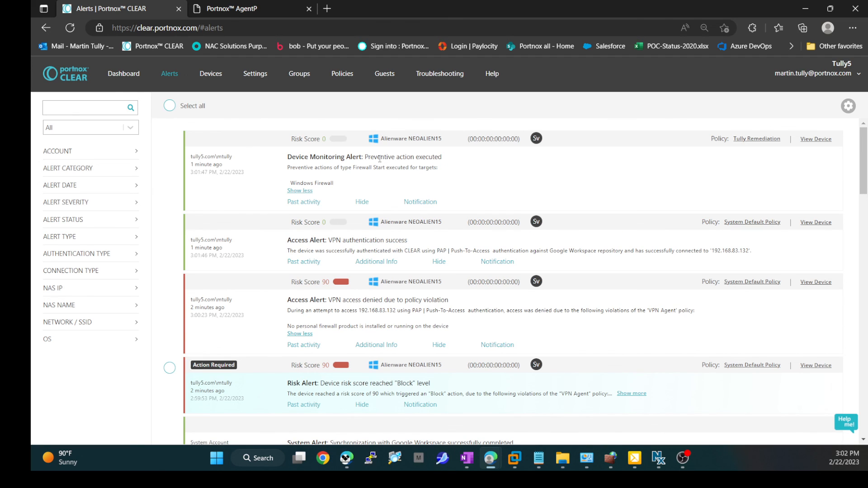
pyautogui.moveTo(365, 157); pyautogui.dragTo(441, 167)
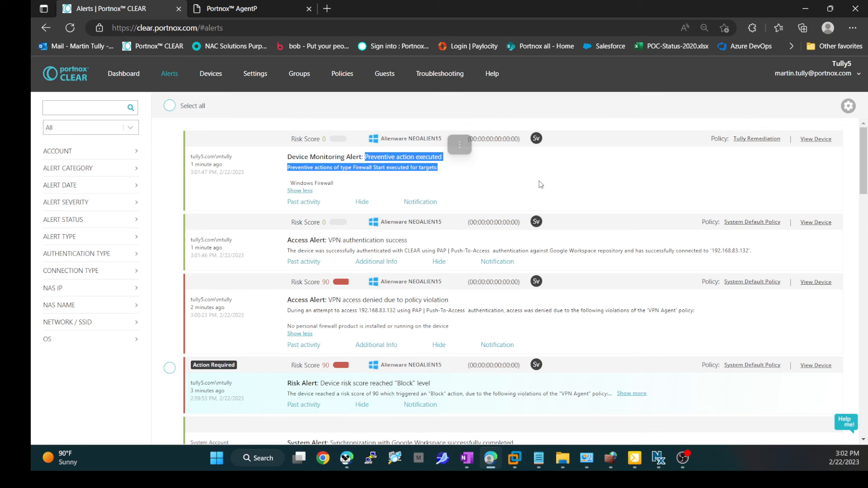